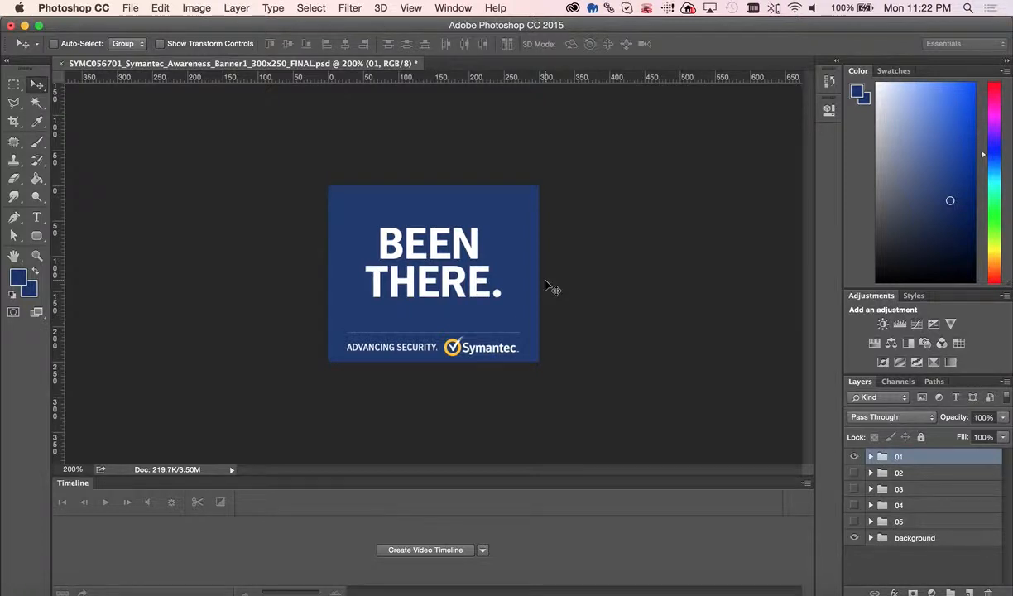
Preview layer groups 01 to 05 one at a time by toggling their visibility, finishing with group 01 shown over the background.
{"action": "left_click", "coordinate": [854, 456]}
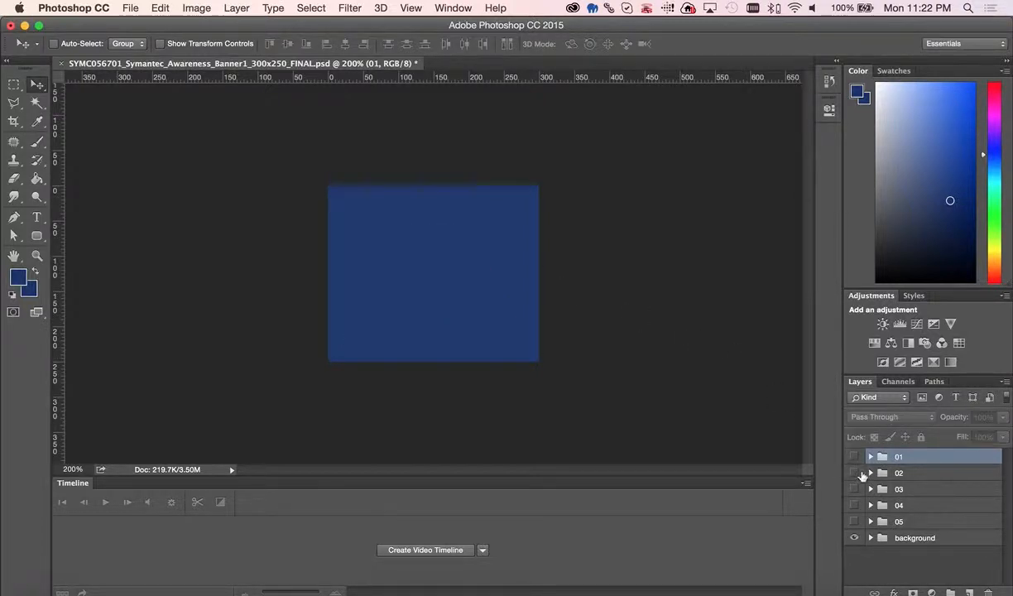
{"action": "left_click", "coordinate": [854, 472]}
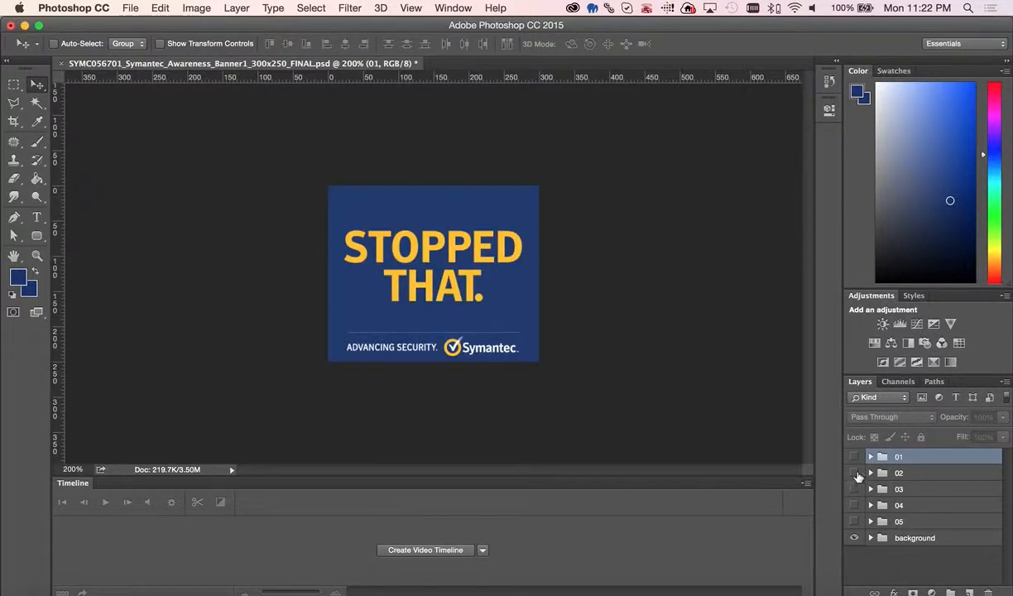
{"action": "left_click", "coordinate": [854, 472]}
{"action": "left_click", "coordinate": [855, 489]}
{"action": "left_click", "coordinate": [855, 489]}
{"action": "left_click", "coordinate": [854, 504]}
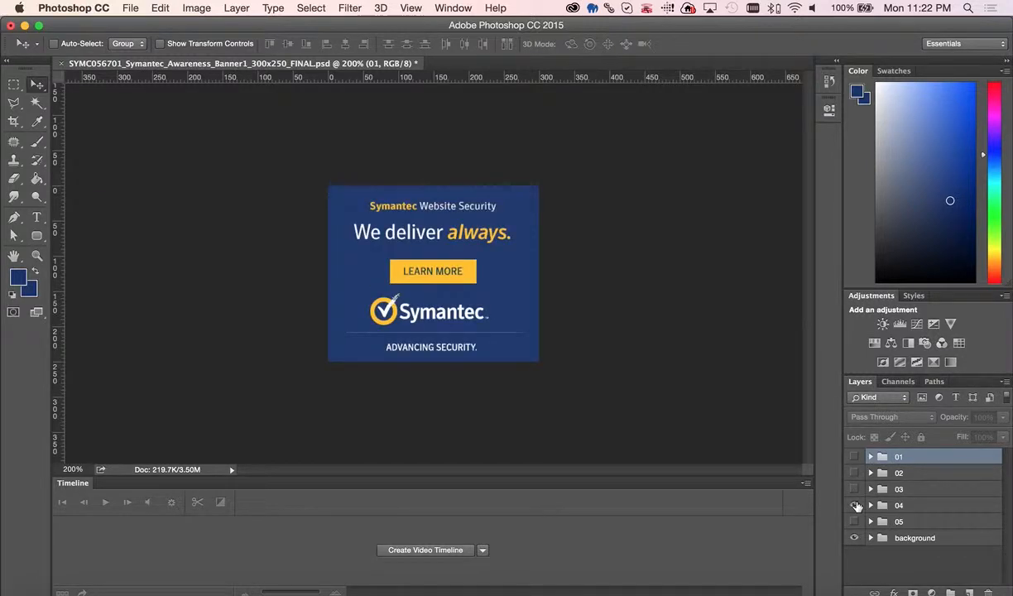
{"action": "left_click", "coordinate": [854, 505]}
{"action": "left_click", "coordinate": [854, 505]}
{"action": "left_click", "coordinate": [854, 505]}
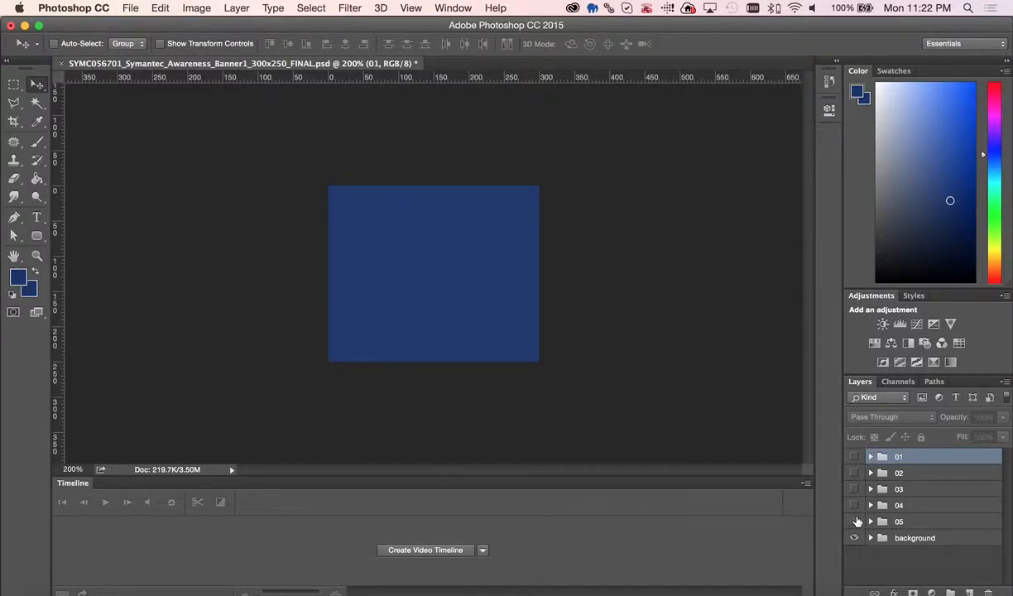
{"action": "left_click", "coordinate": [855, 521]}
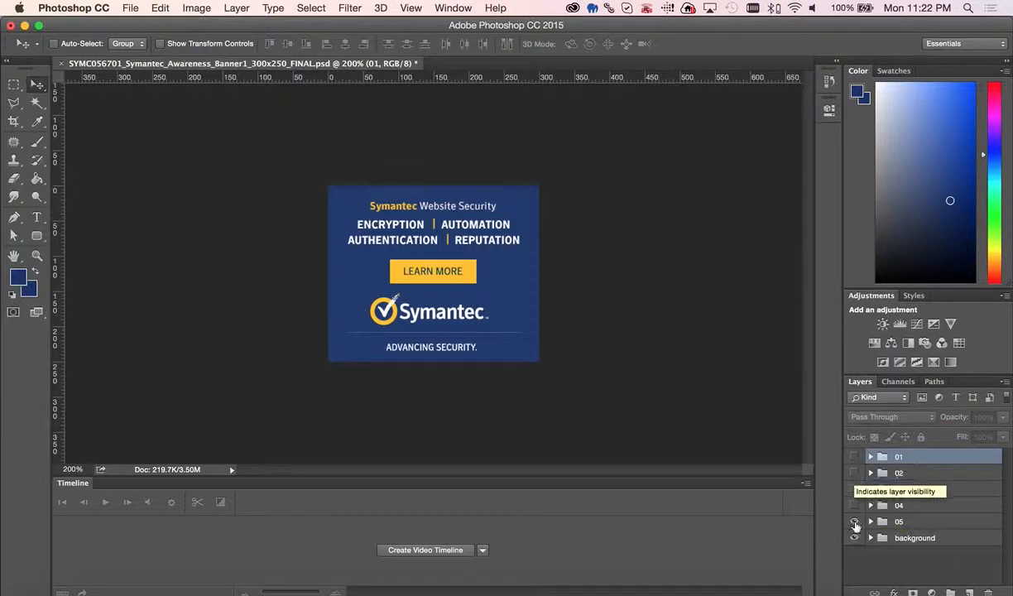
{"action": "left_click", "coordinate": [855, 521]}
{"action": "left_click", "coordinate": [855, 456]}
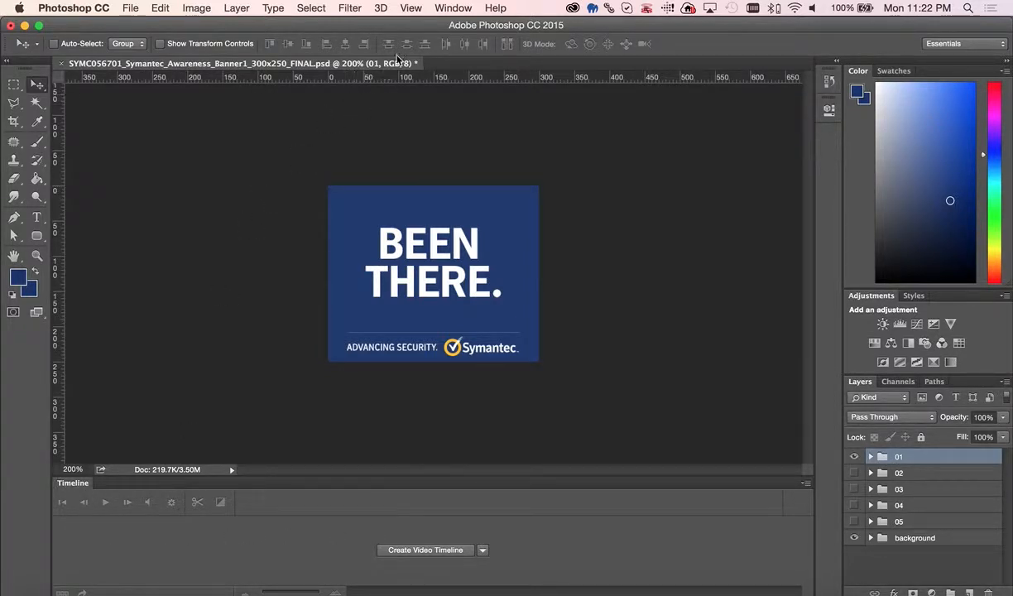
Switch the workspace to Motion and check that the timeline is enabled.
{"action": "left_click", "coordinate": [449, 10]}
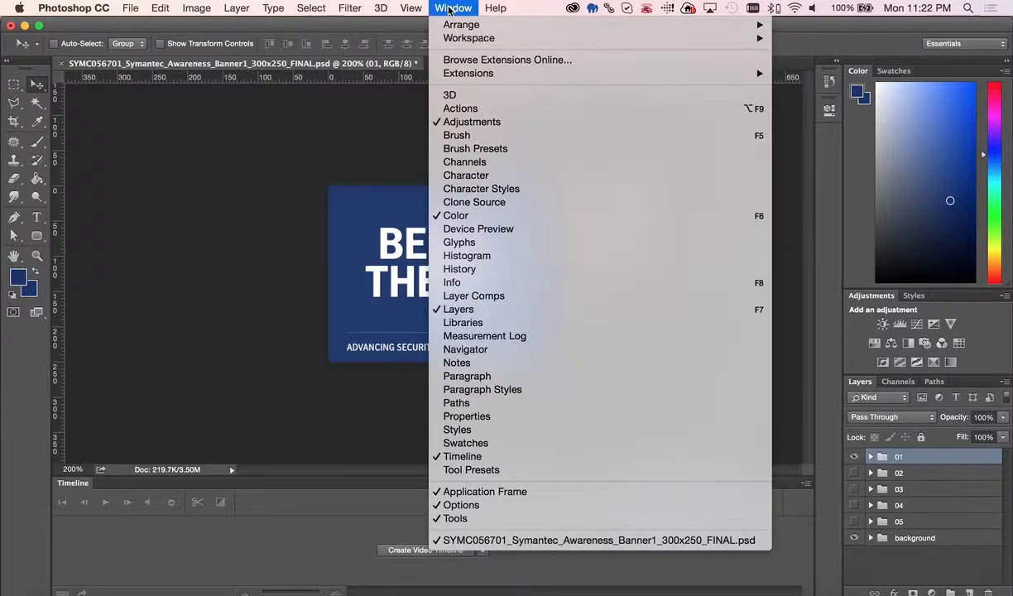
{"action": "mouse_move", "coordinate": [474, 40]}
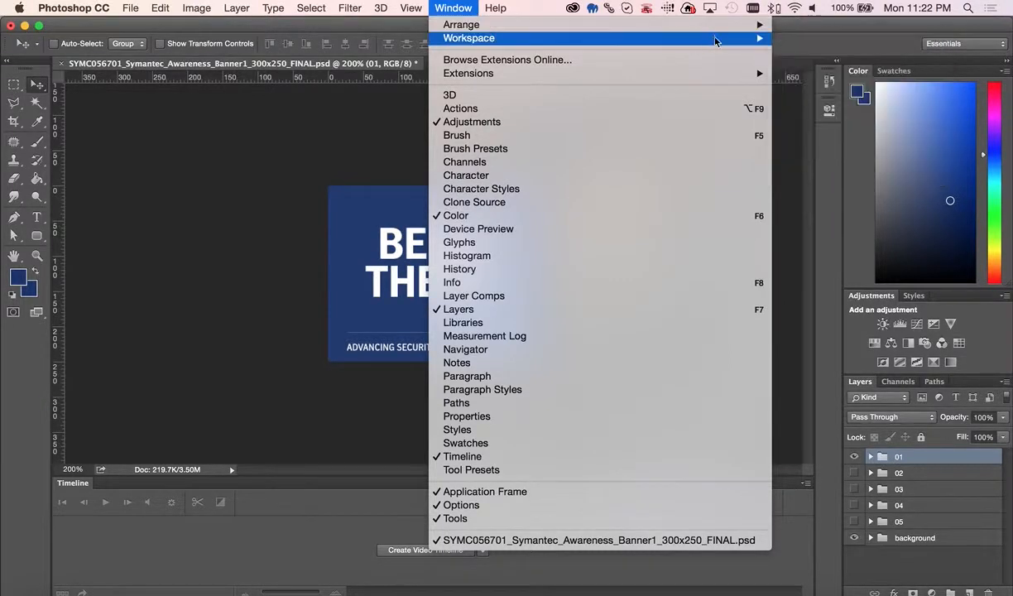
{"action": "mouse_move", "coordinate": [716, 39]}
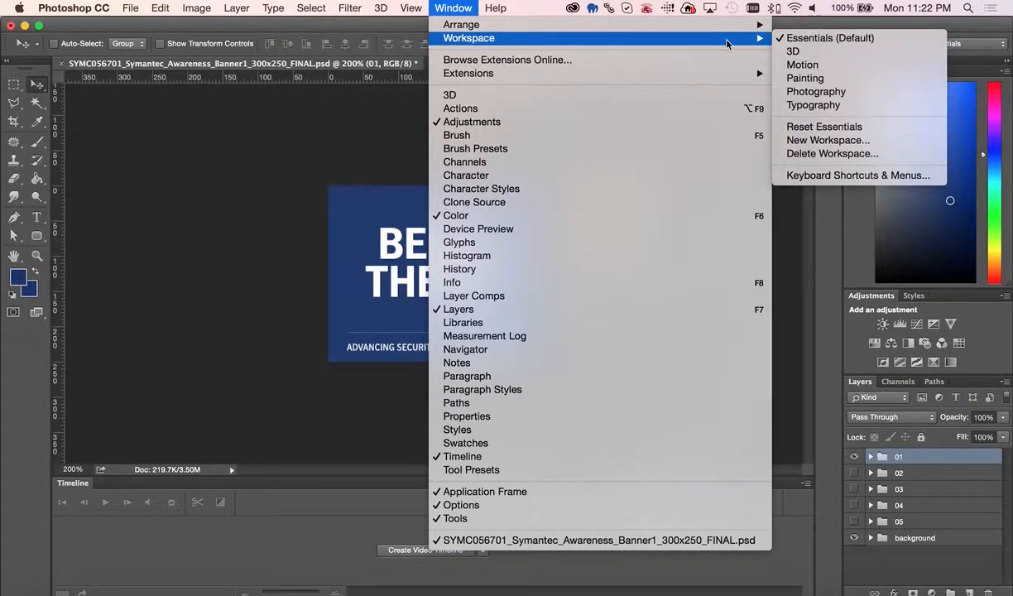
{"action": "left_click", "coordinate": [822, 66]}
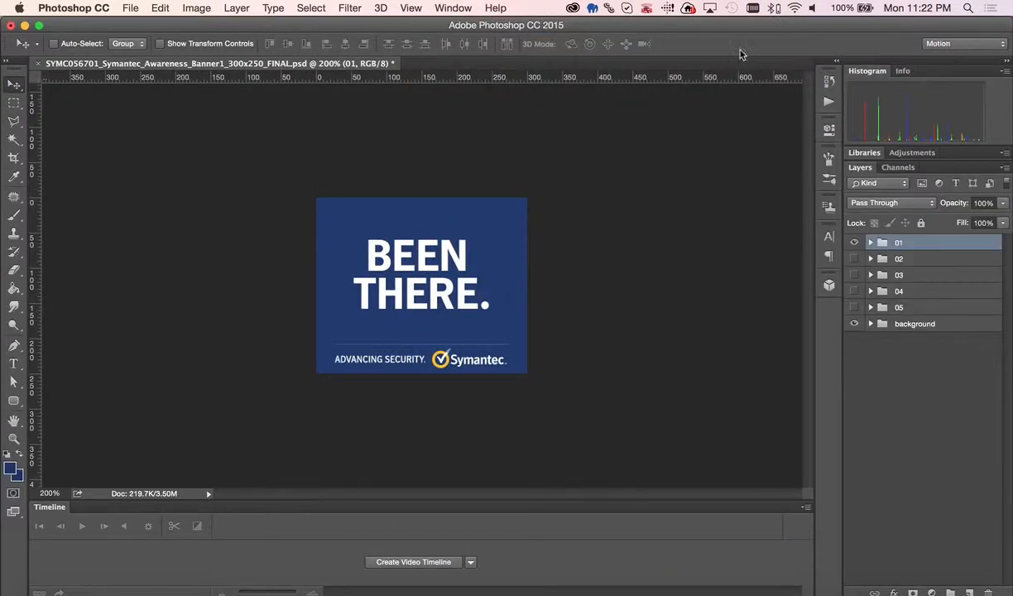
{"action": "left_click", "coordinate": [454, 8]}
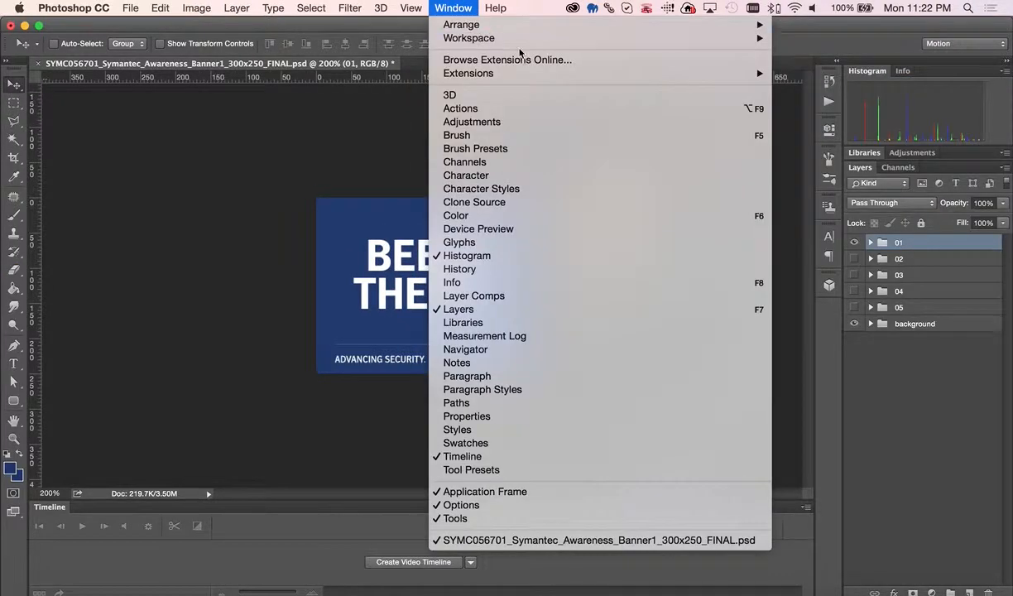
{"action": "mouse_move", "coordinate": [578, 37]}
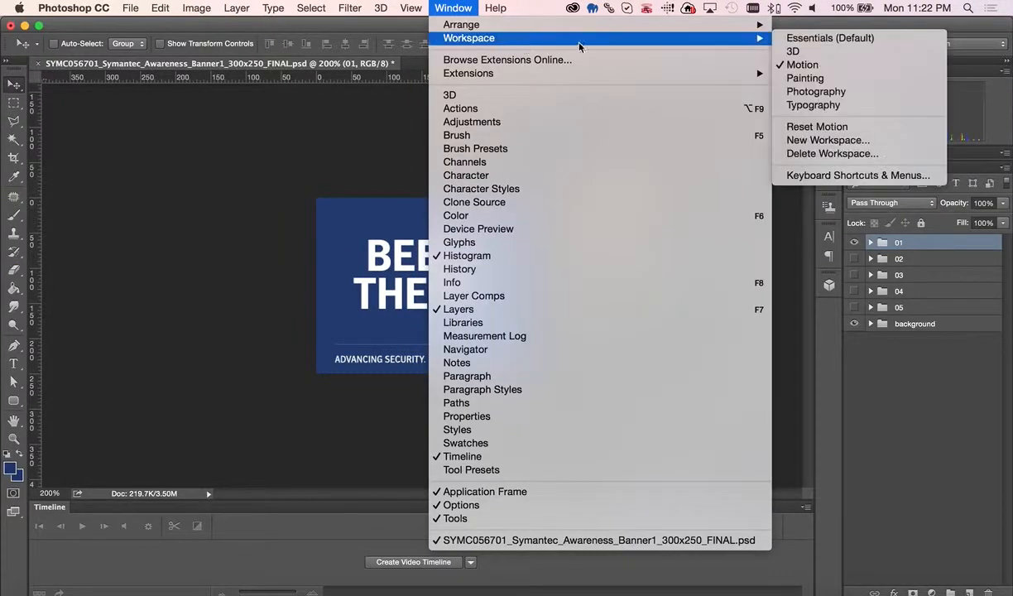
{"action": "left_click", "coordinate": [818, 66]}
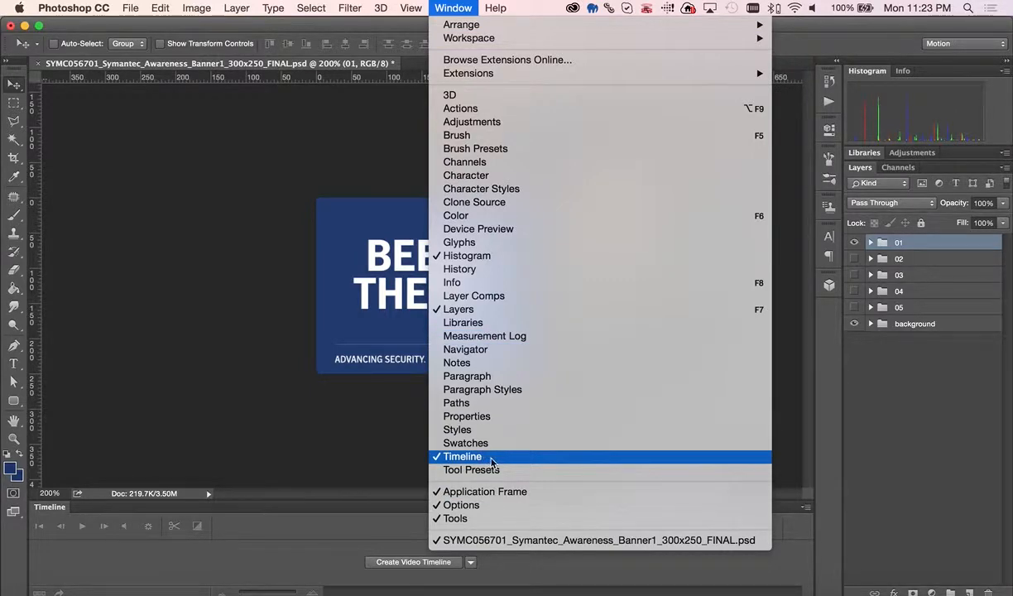
{"action": "left_click", "coordinate": [463, 8]}
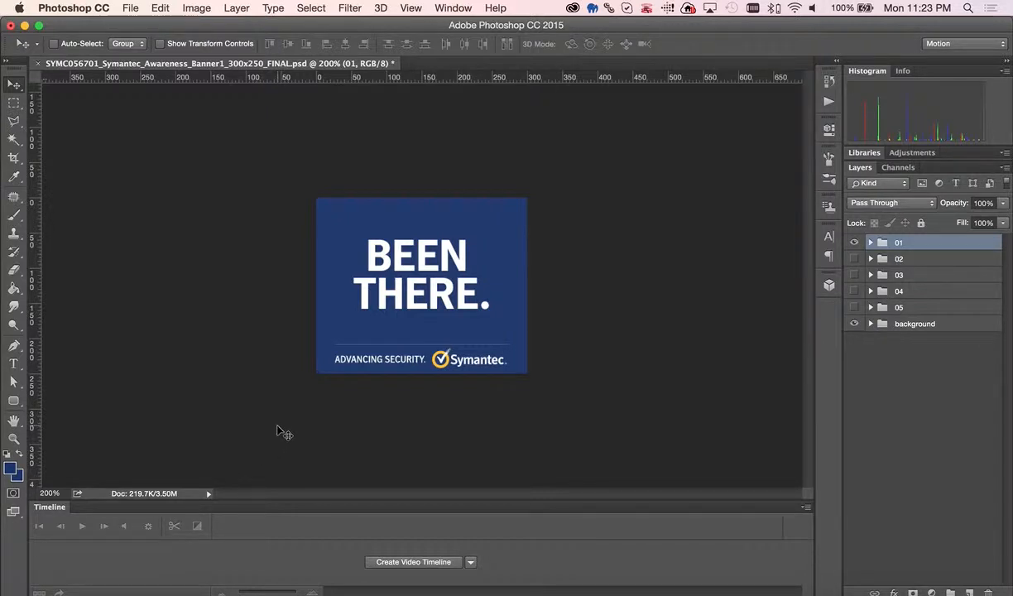
Create a timeline, convert it to a frame animation, and duplicate the first frame as frame 2.
{"action": "left_click", "coordinate": [406, 563]}
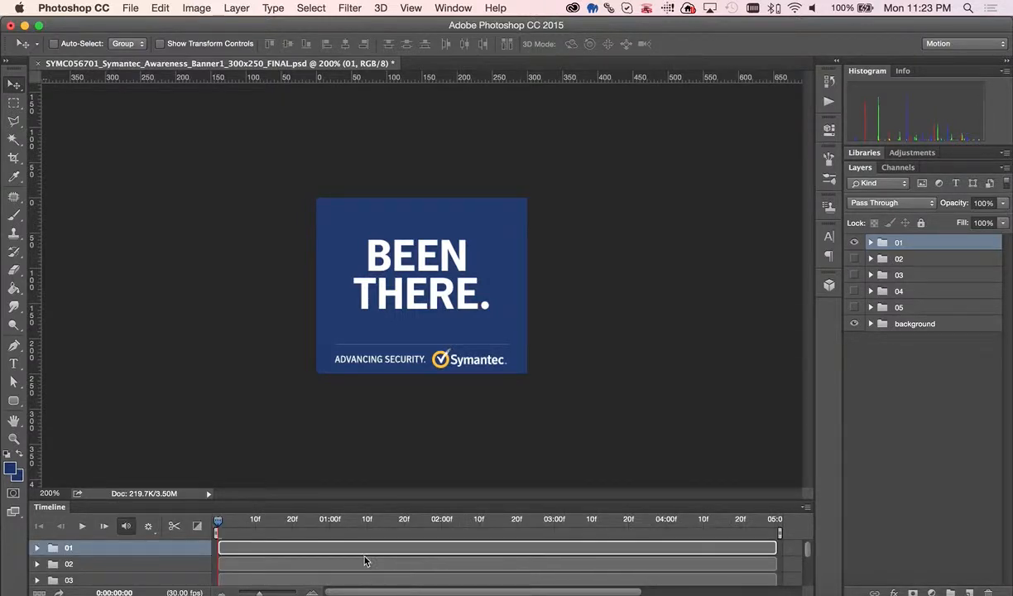
{"action": "left_click", "coordinate": [38, 593]}
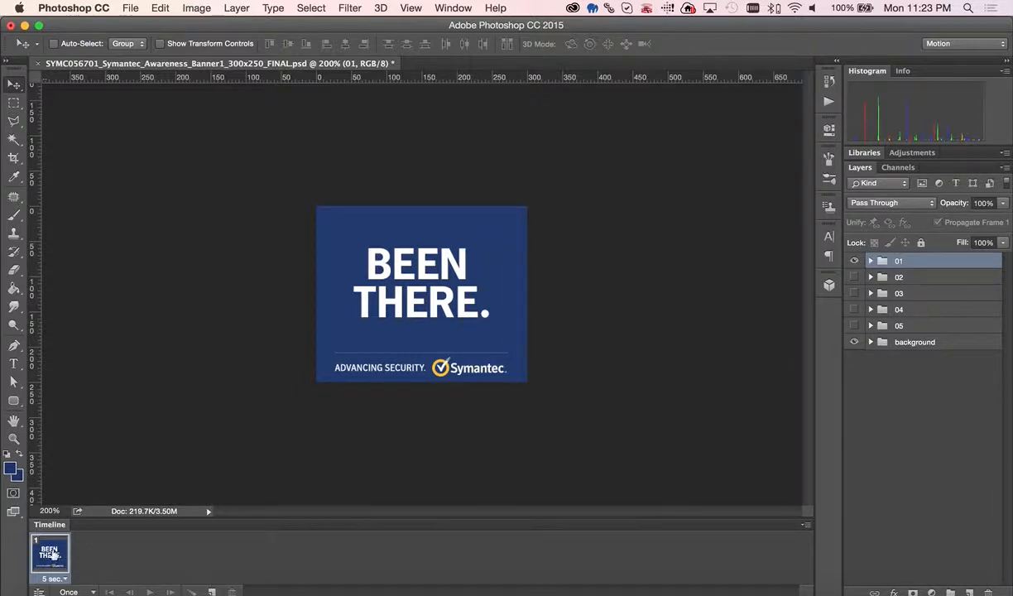
{"action": "left_click", "coordinate": [213, 591]}
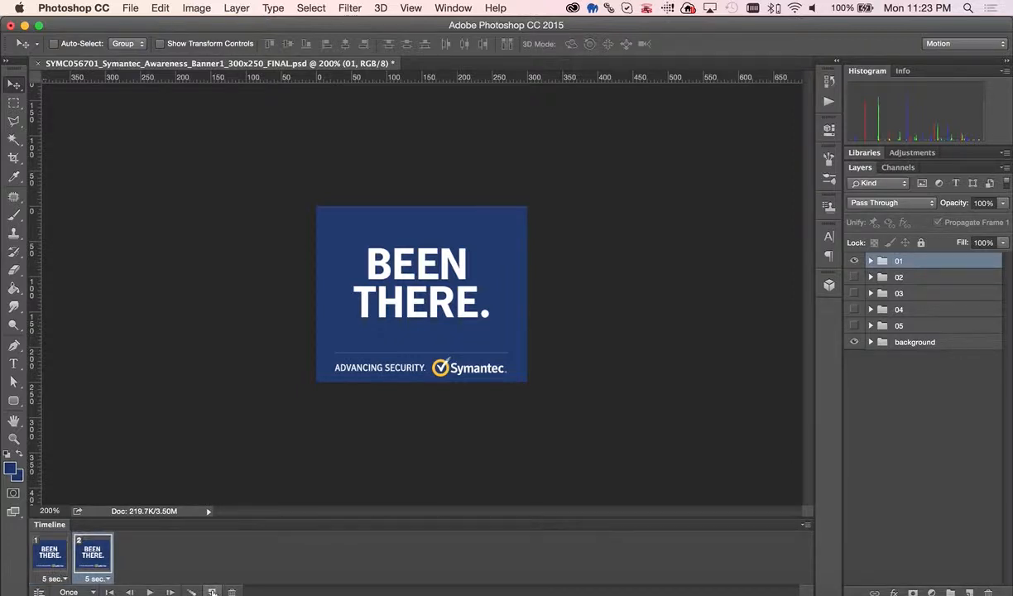
Make frame 2 show layer group 02 instead of group 01, and compare it with frame 1.
{"action": "left_click", "coordinate": [51, 556]}
{"action": "left_click", "coordinate": [91, 561]}
{"action": "left_click", "coordinate": [853, 262]}
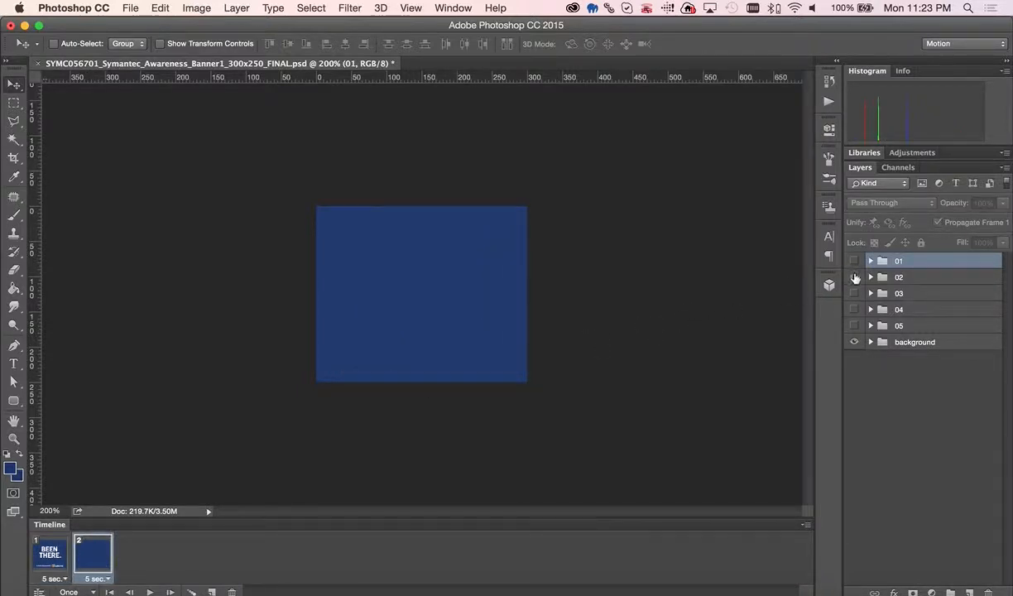
{"action": "left_click", "coordinate": [854, 277]}
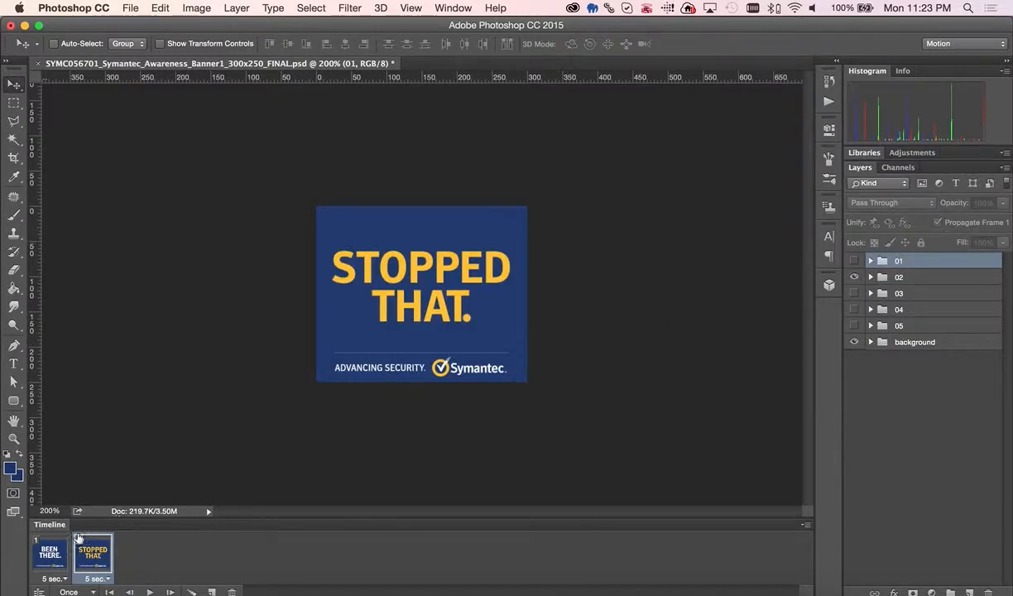
{"action": "left_click", "coordinate": [61, 552]}
{"action": "left_click", "coordinate": [81, 549]}
{"action": "left_click", "coordinate": [51, 554]}
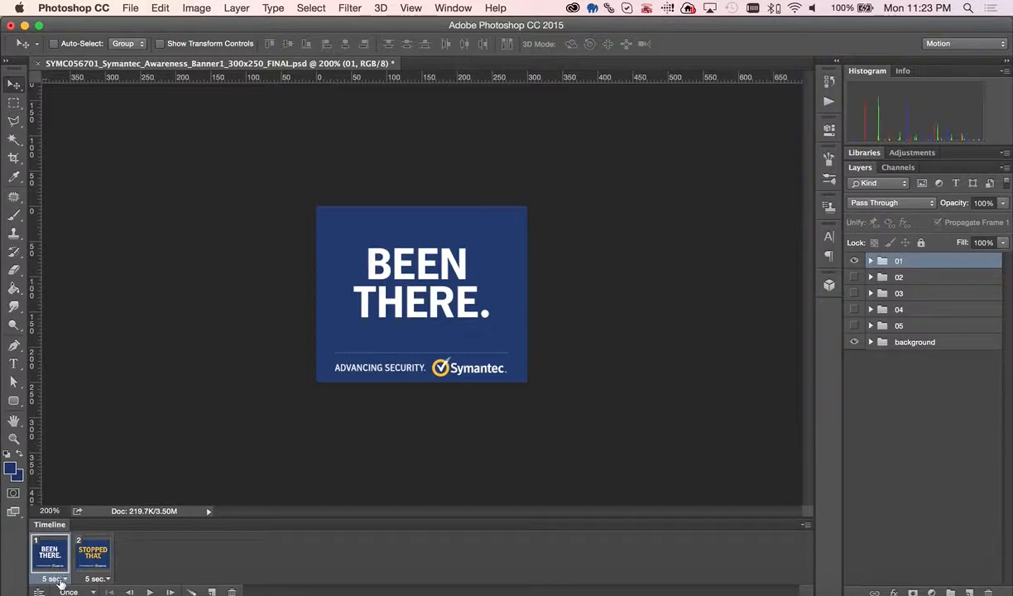
{"action": "left_click", "coordinate": [96, 564]}
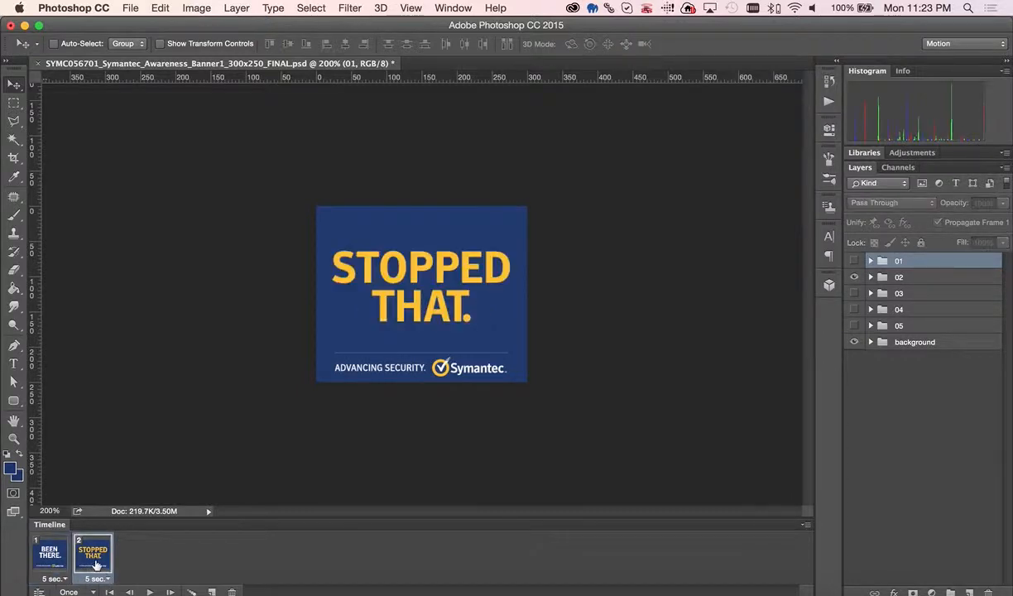
Add a third frame that shows layer group 03 instead of group 02.
{"action": "left_click", "coordinate": [212, 591]}
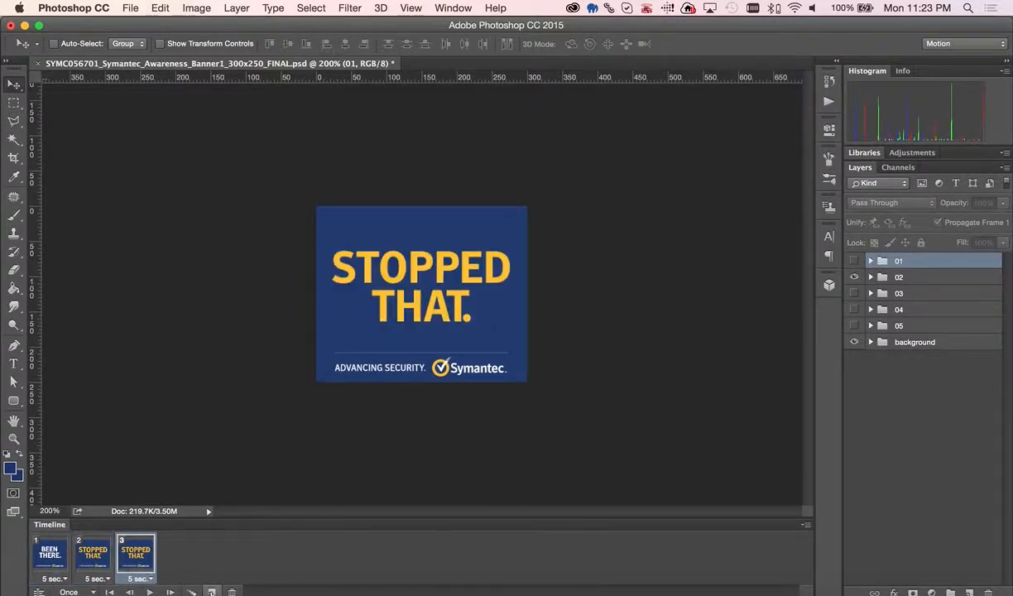
{"action": "left_click", "coordinate": [854, 277]}
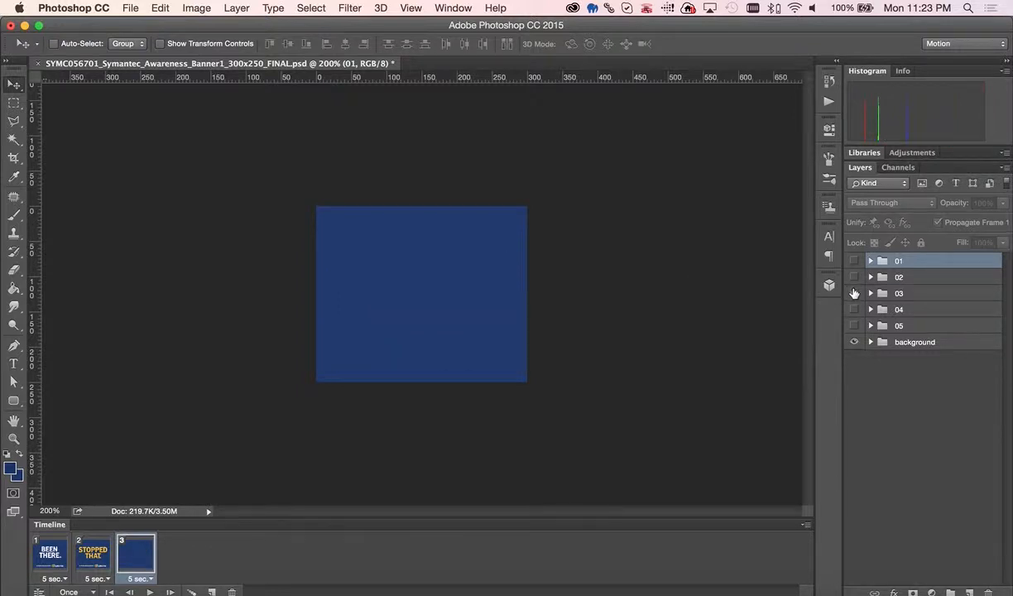
{"action": "left_click", "coordinate": [854, 293]}
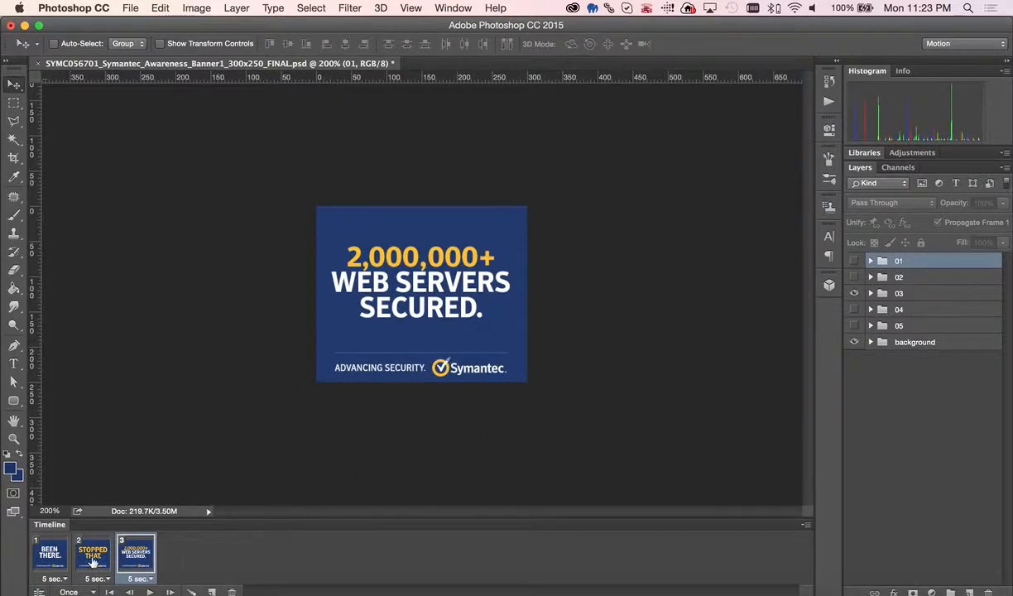
Set the delay of all three animation frames to 1.0 second.
{"action": "left_click", "coordinate": [65, 578]}
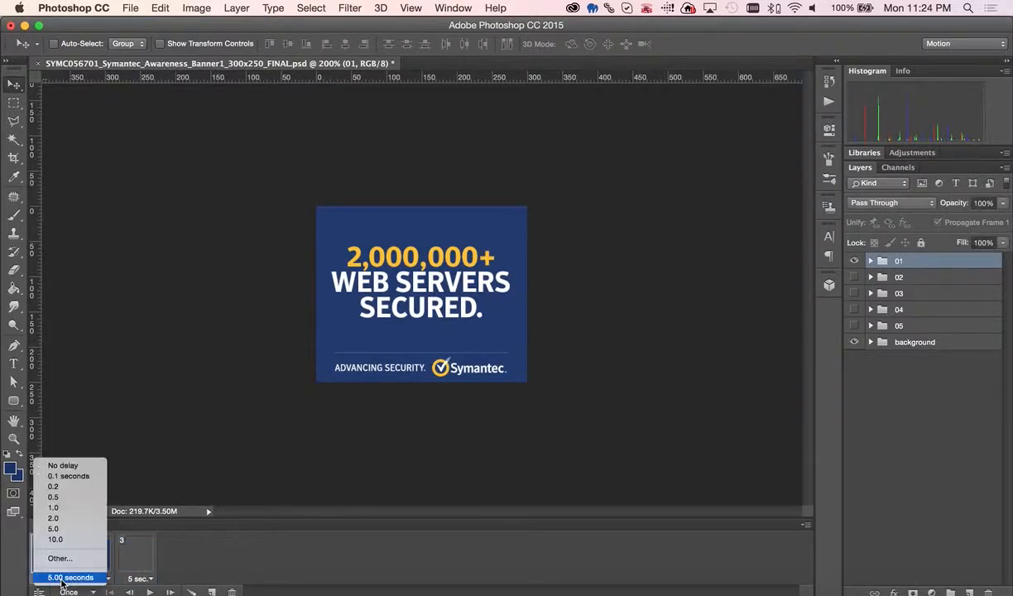
{"action": "left_click", "coordinate": [65, 578]}
{"action": "left_click", "coordinate": [130, 548], "text": "shift"}
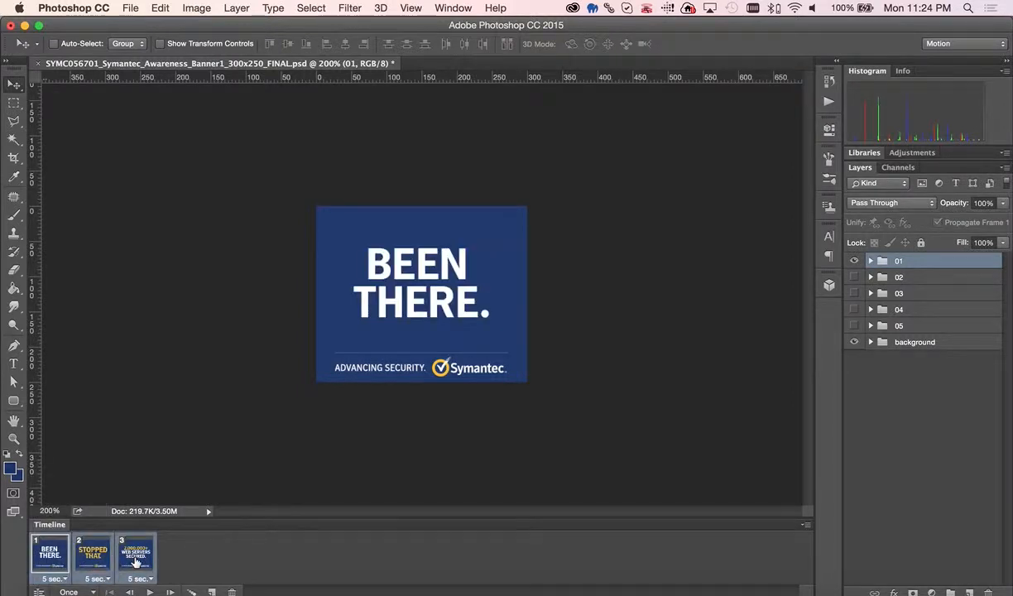
{"action": "left_click", "coordinate": [60, 579]}
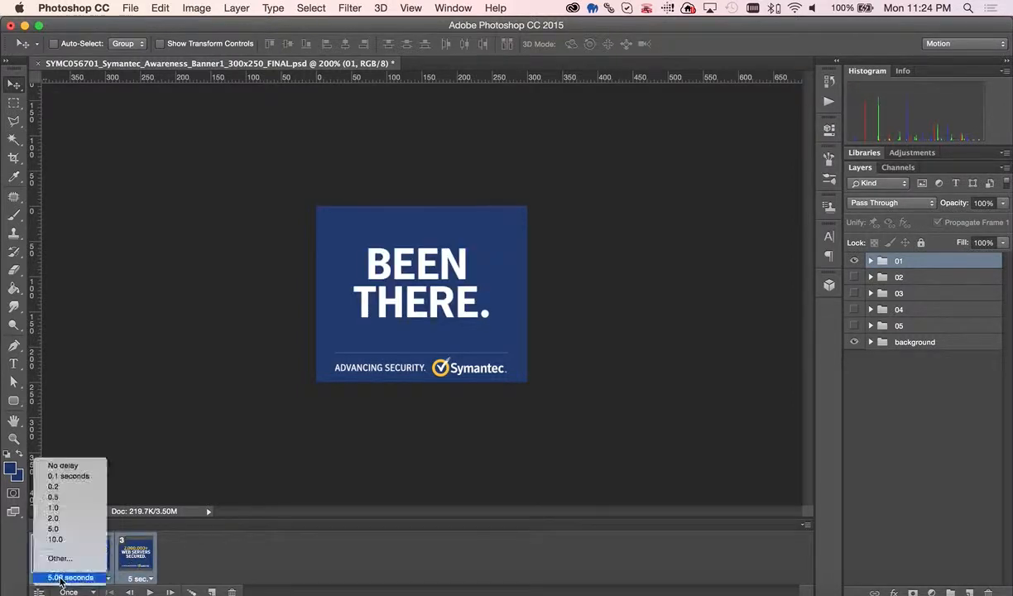
{"action": "left_click", "coordinate": [74, 511]}
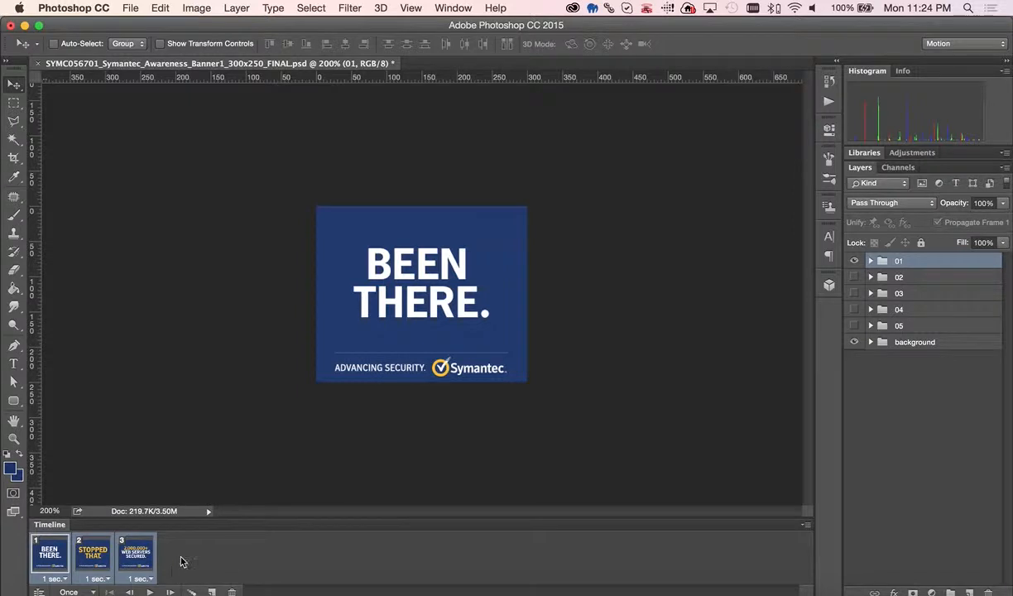
Select frames 1 to 3 and play the animation to preview its timing.
{"action": "left_click", "coordinate": [128, 561]}
{"action": "left_click", "coordinate": [51, 545]}
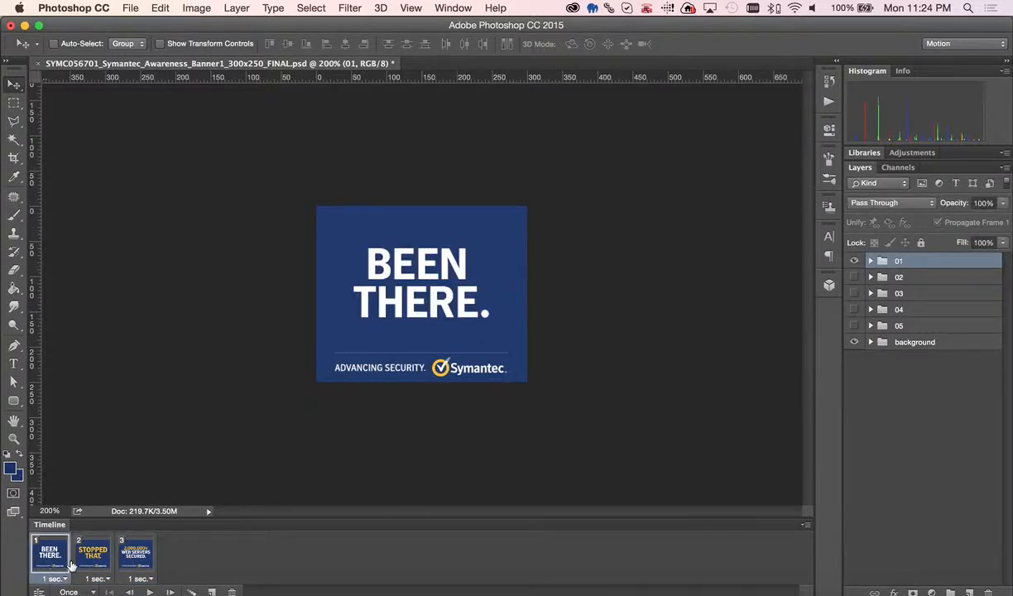
{"action": "left_click", "coordinate": [153, 554], "text": "shift"}
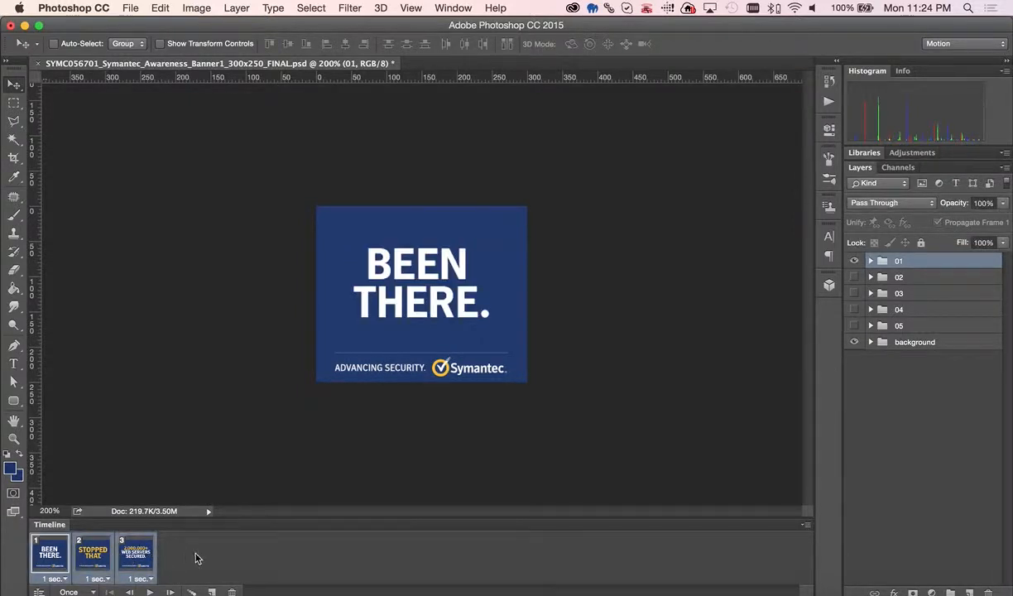
{"action": "left_click", "coordinate": [149, 592]}
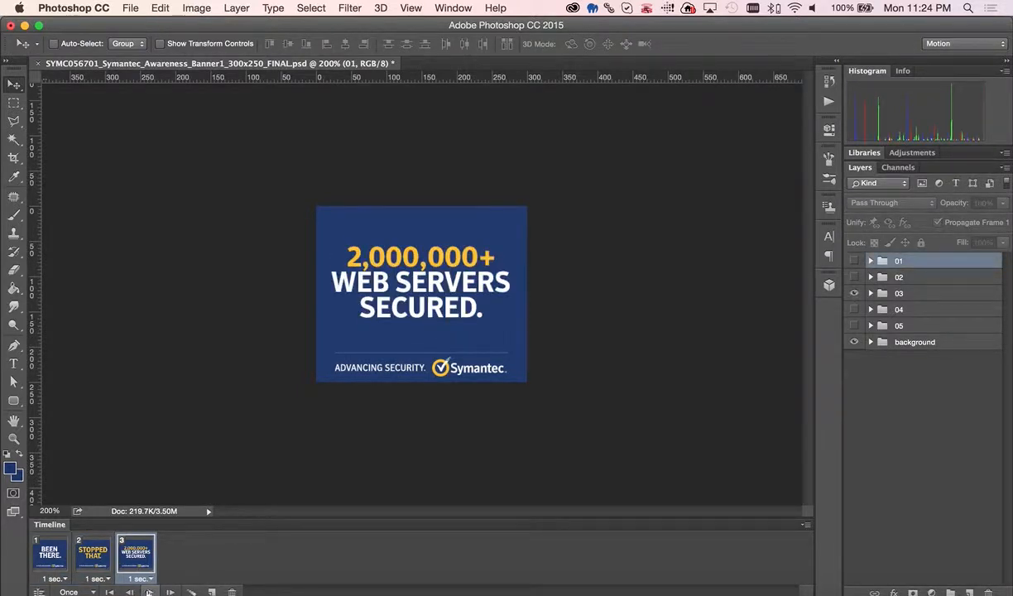
Define a custom loop count for the animation and accept it.
{"action": "left_click", "coordinate": [73, 592]}
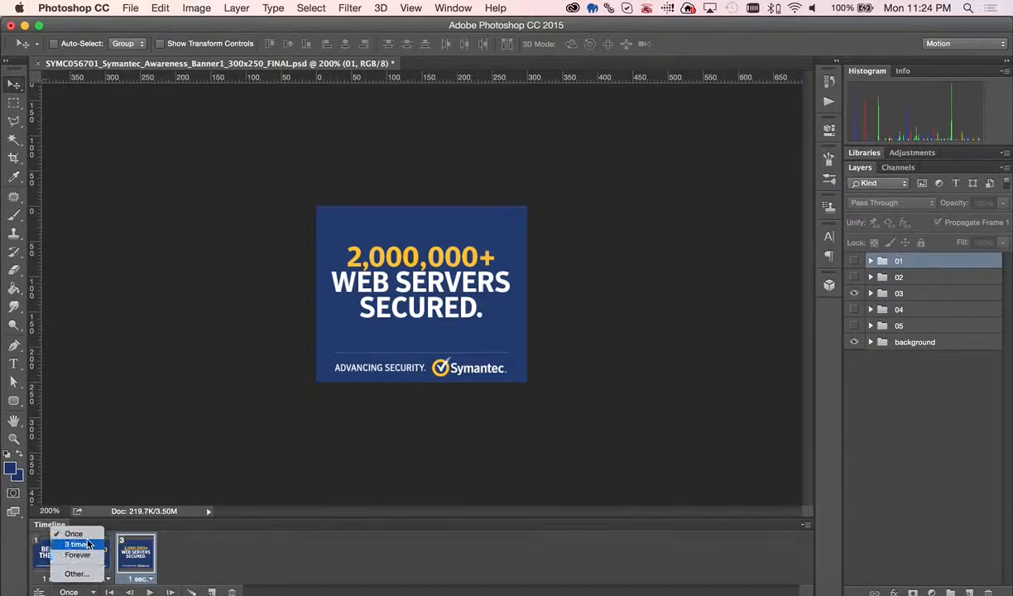
{"action": "left_click", "coordinate": [75, 574]}
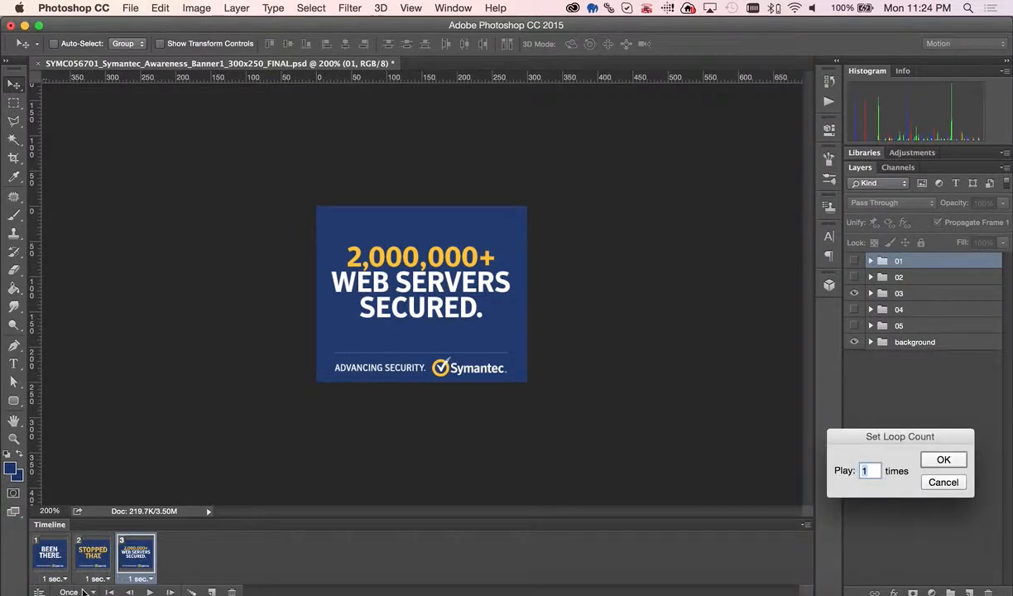
{"action": "left_click_drag", "start_coordinate": [870, 436], "coordinate": [514, 349]}
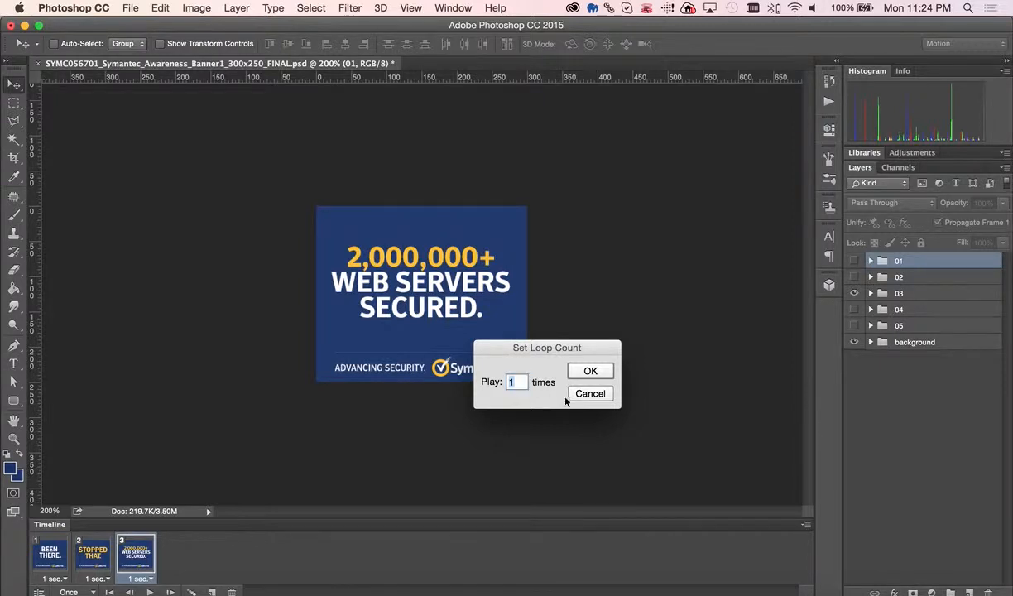
{"action": "key", "text": "BackSpace"}
{"action": "left_click", "coordinate": [589, 372]}
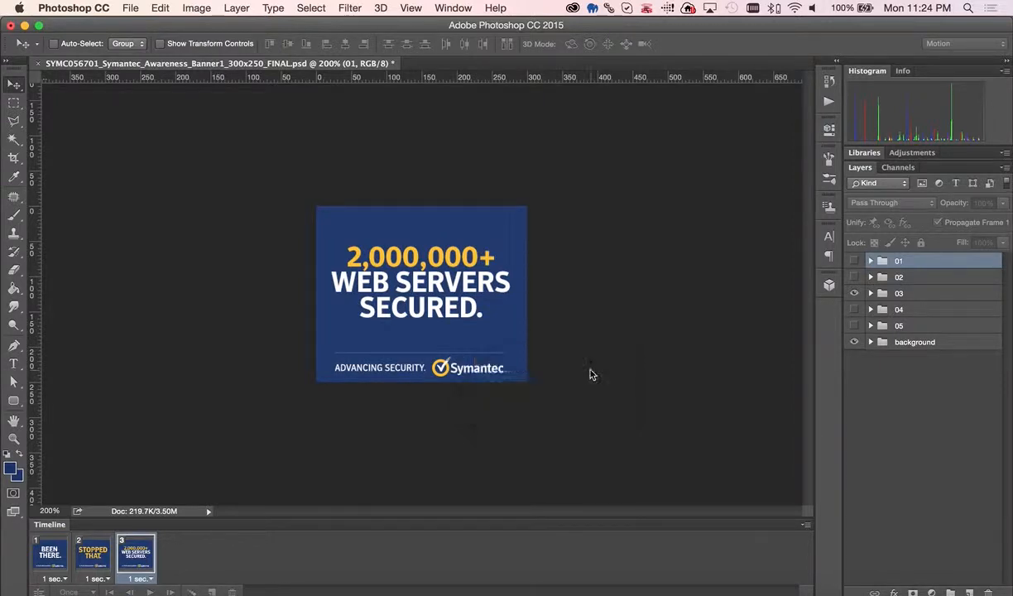
Play the looping three-frame animation, select the third frame, and briefly hide the panels to view the banner alone.
{"action": "left_click", "coordinate": [151, 592]}
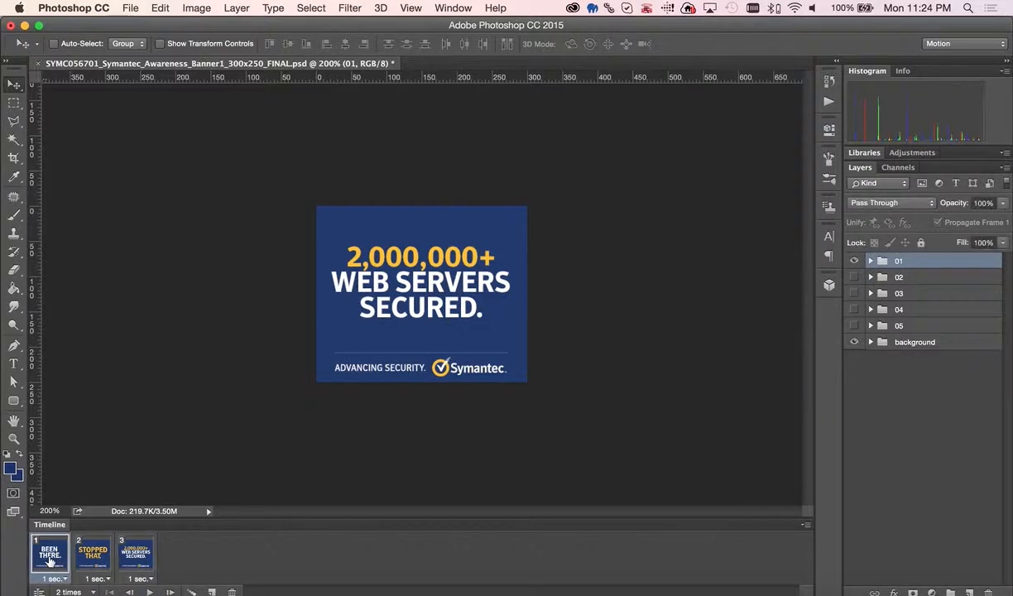
{"action": "left_click", "coordinate": [138, 562]}
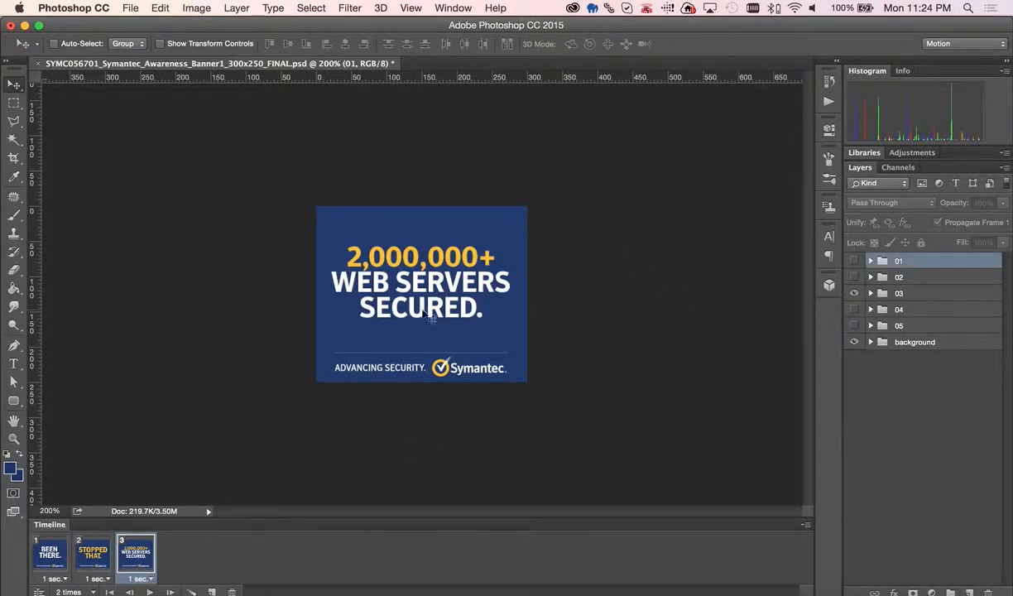
{"action": "key", "text": "Tab"}
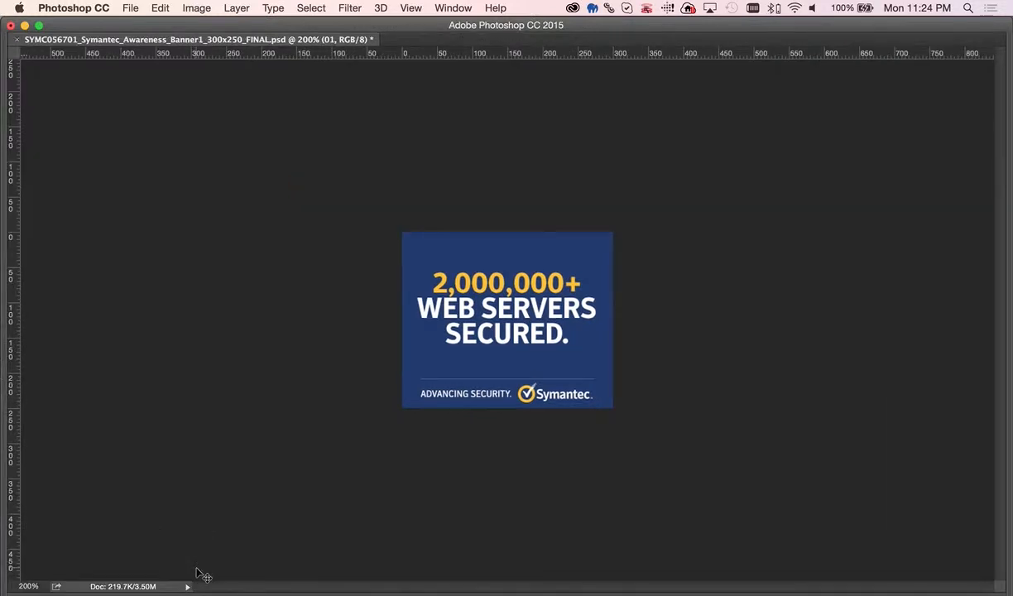
{"action": "key", "text": "Tab"}
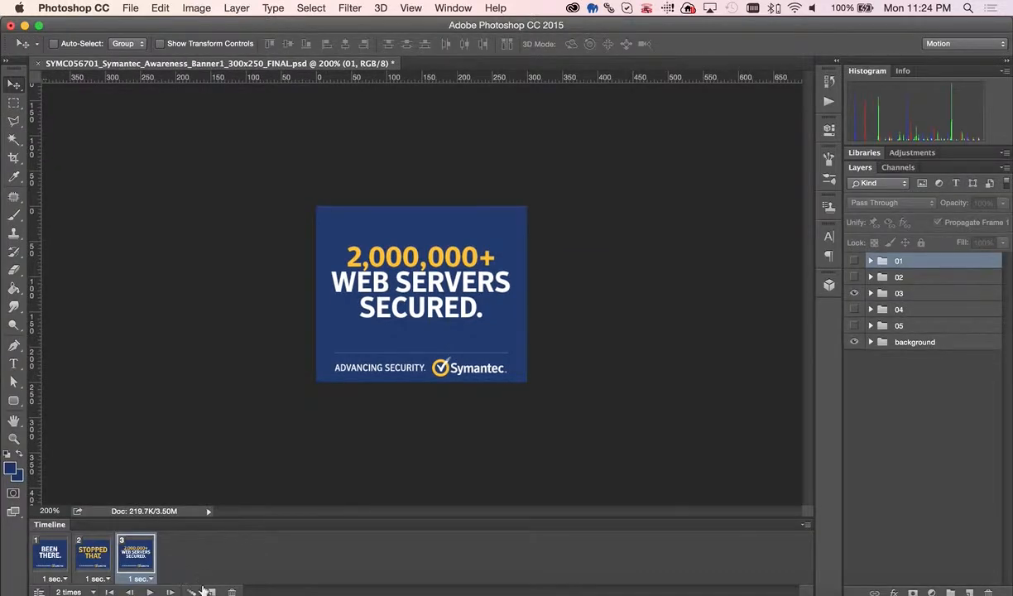
Add a fourth animation frame that shows layer group 04 instead of group 03.
{"action": "left_click", "coordinate": [212, 591]}
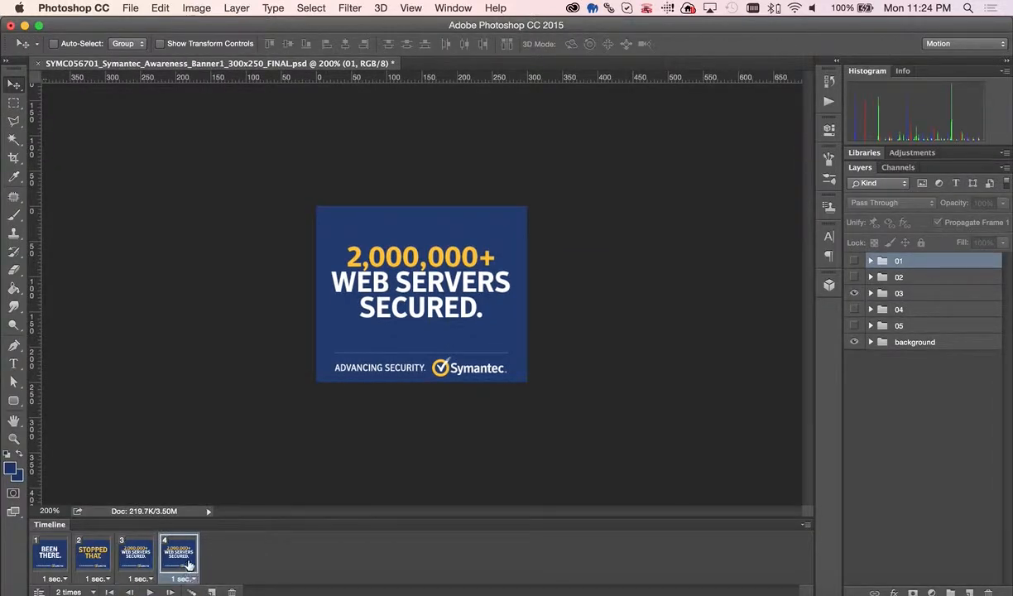
{"action": "left_click", "coordinate": [854, 293]}
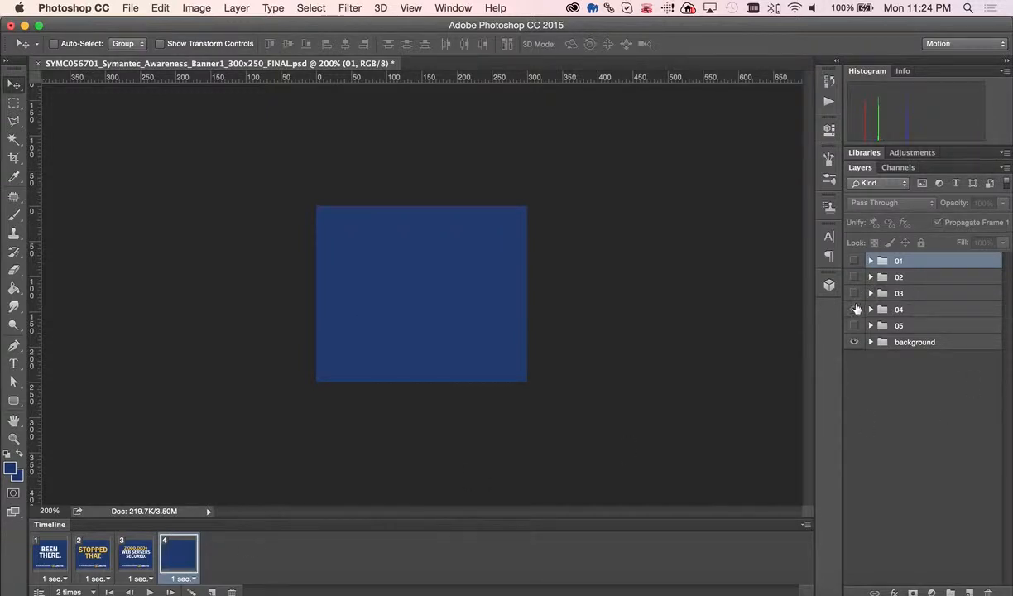
{"action": "left_click", "coordinate": [854, 309]}
Add a fifth animation frame that shows layer group 05 instead of group 04, and play the animation.
{"action": "left_click", "coordinate": [212, 591]}
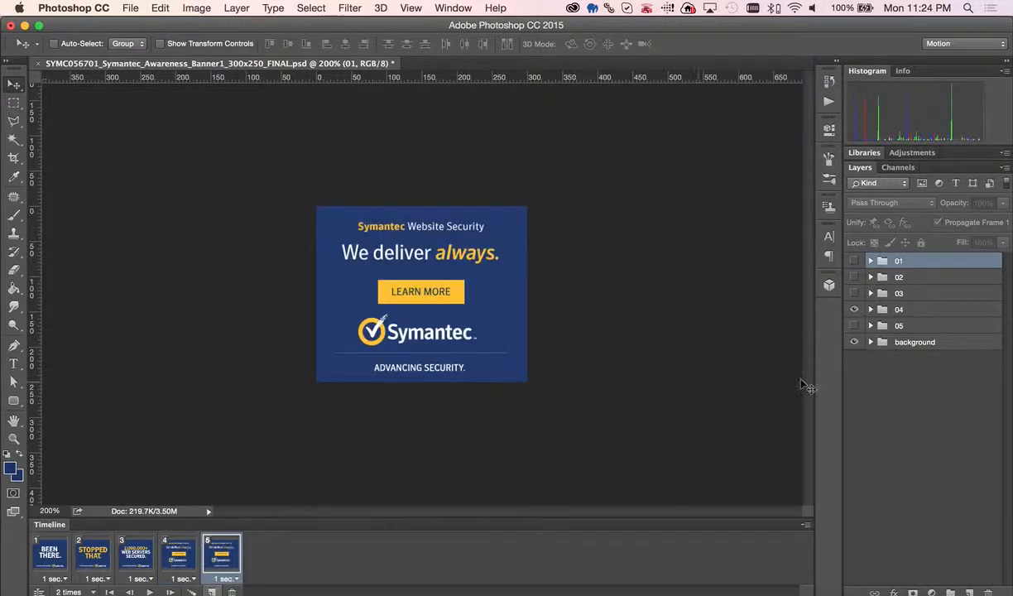
{"action": "left_click", "coordinate": [854, 310]}
{"action": "left_click", "coordinate": [854, 325]}
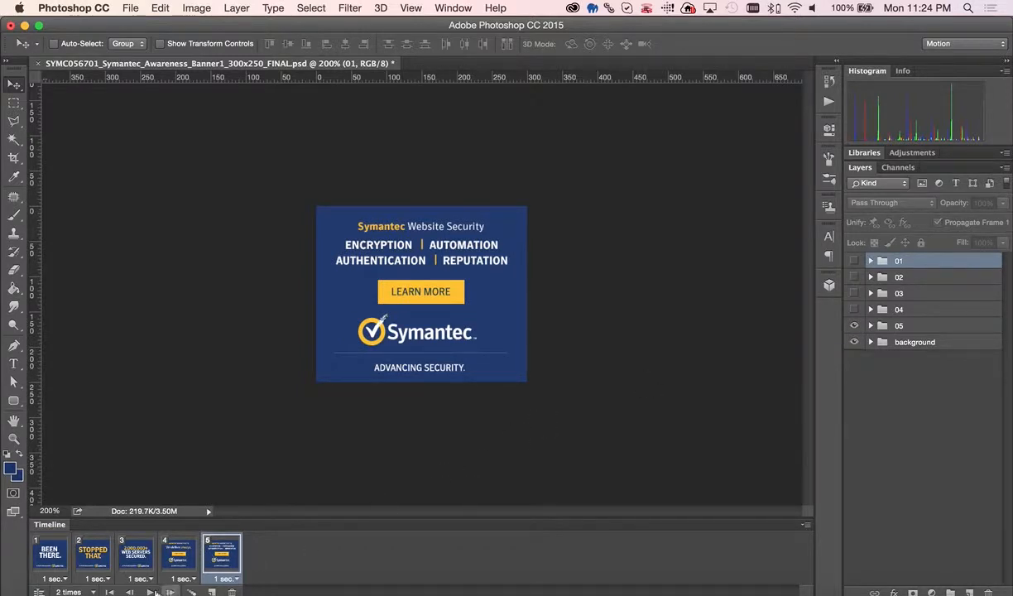
{"action": "left_click", "coordinate": [152, 591]}
Set the delay of all five animation frames to 1.5 seconds and play the animation to check its timing.
{"action": "left_click", "coordinate": [50, 568]}
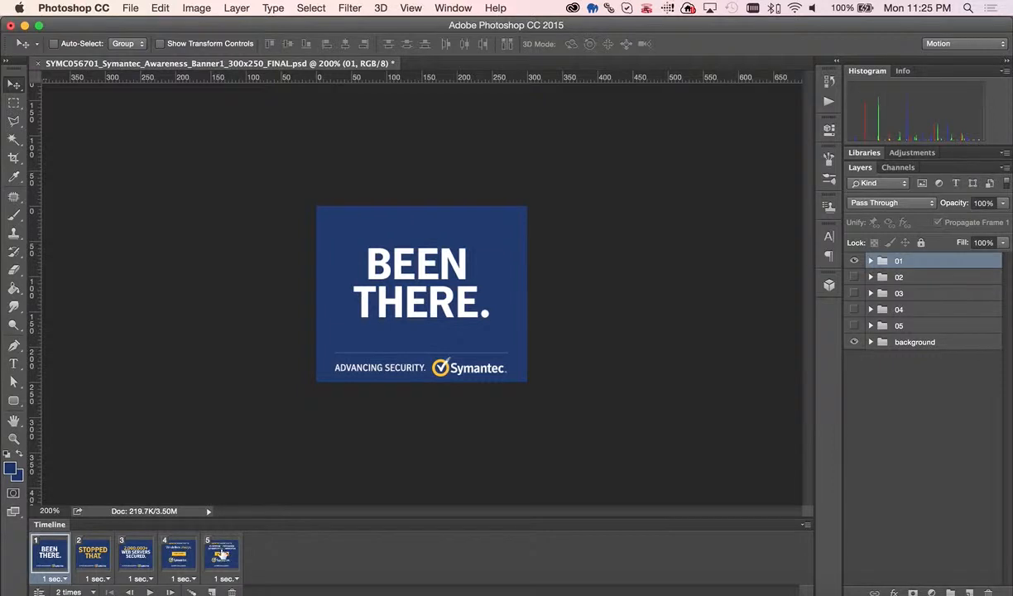
{"action": "left_click", "coordinate": [225, 557], "text": "shift"}
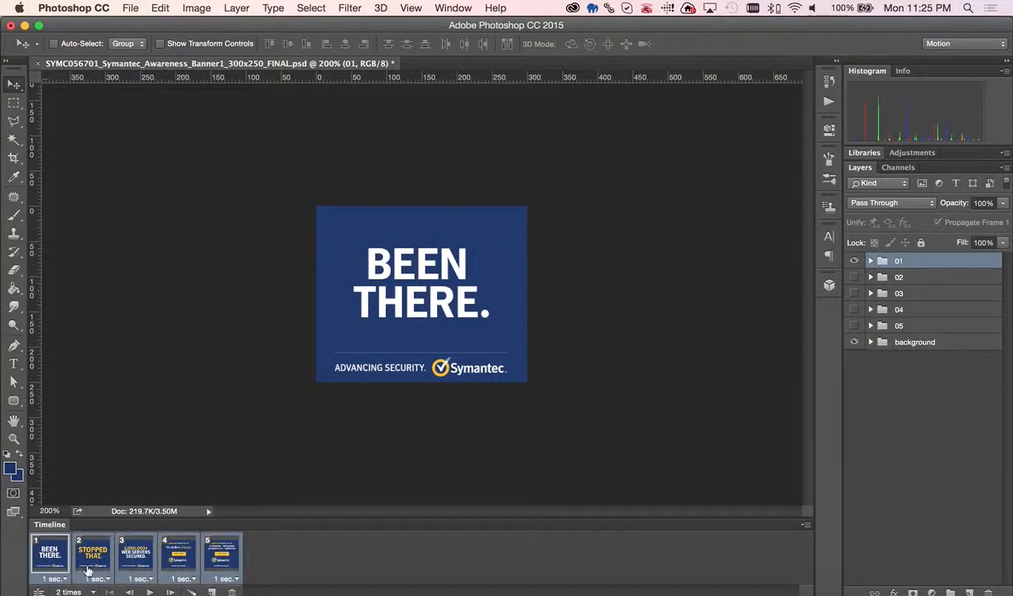
{"action": "left_click", "coordinate": [64, 579]}
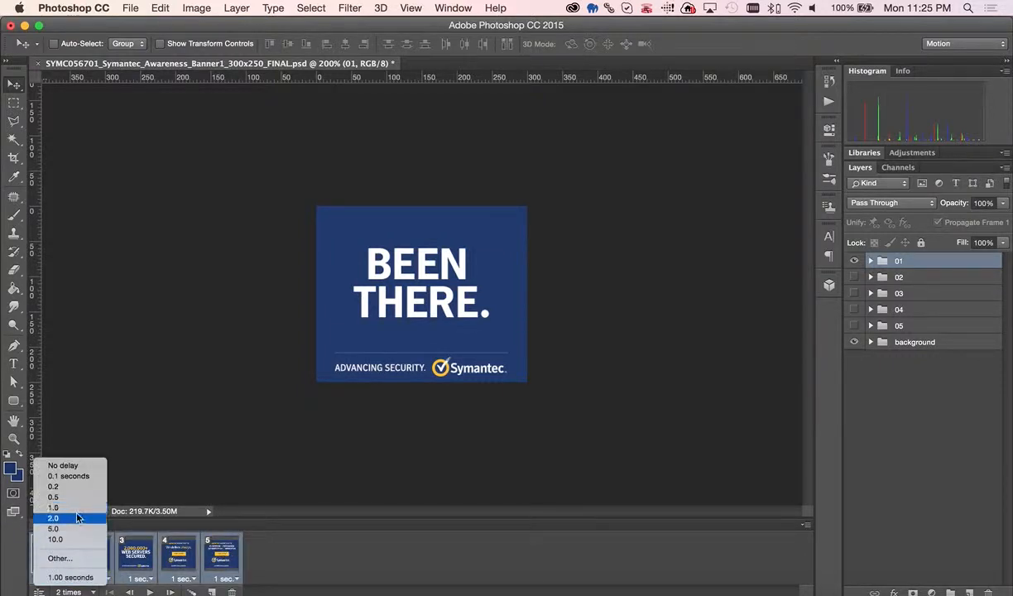
{"action": "left_click", "coordinate": [73, 558]}
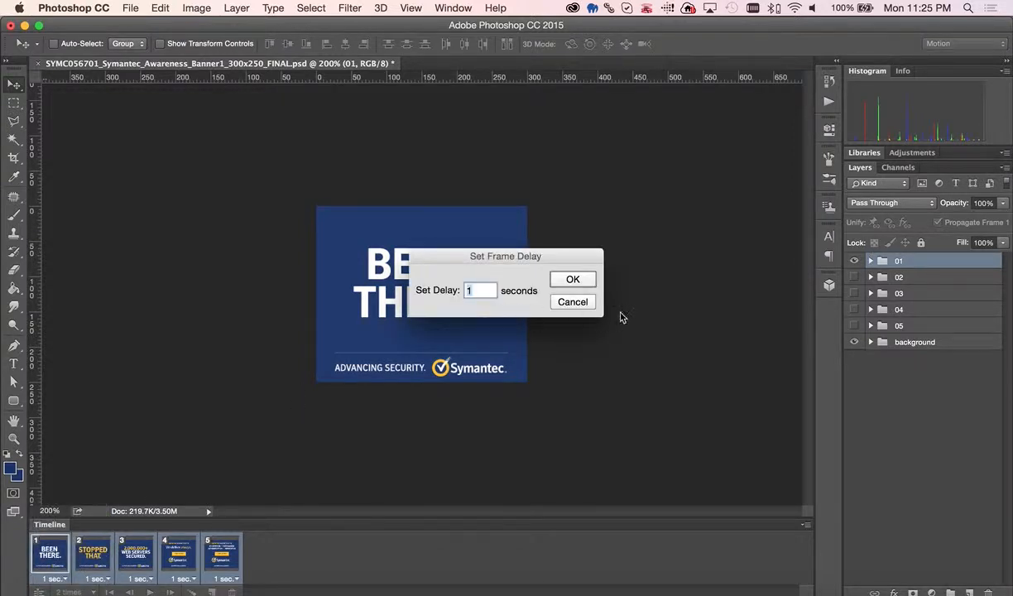
{"action": "left_click", "coordinate": [580, 280]}
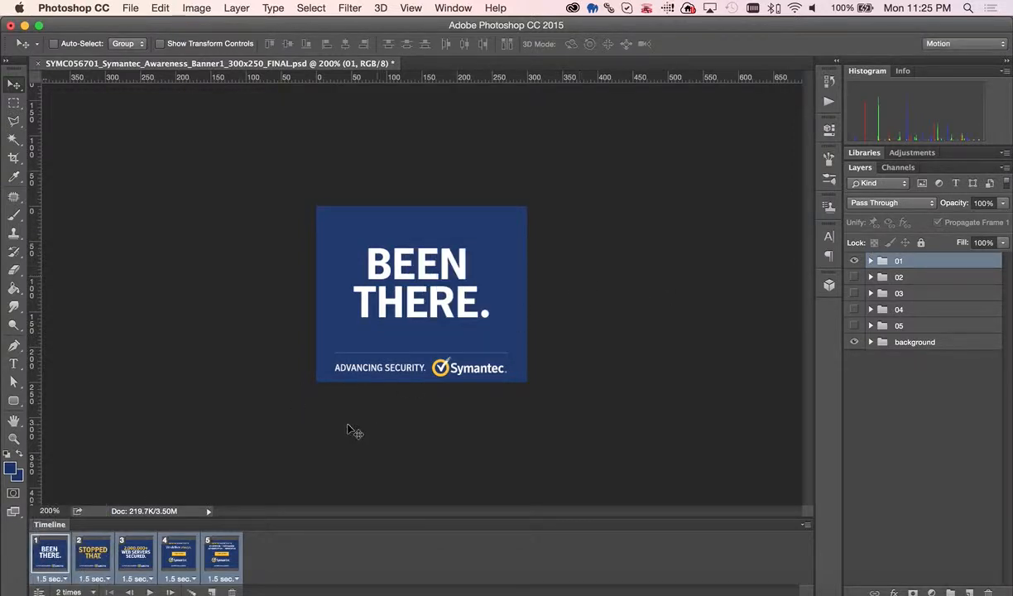
{"action": "left_click", "coordinate": [152, 593]}
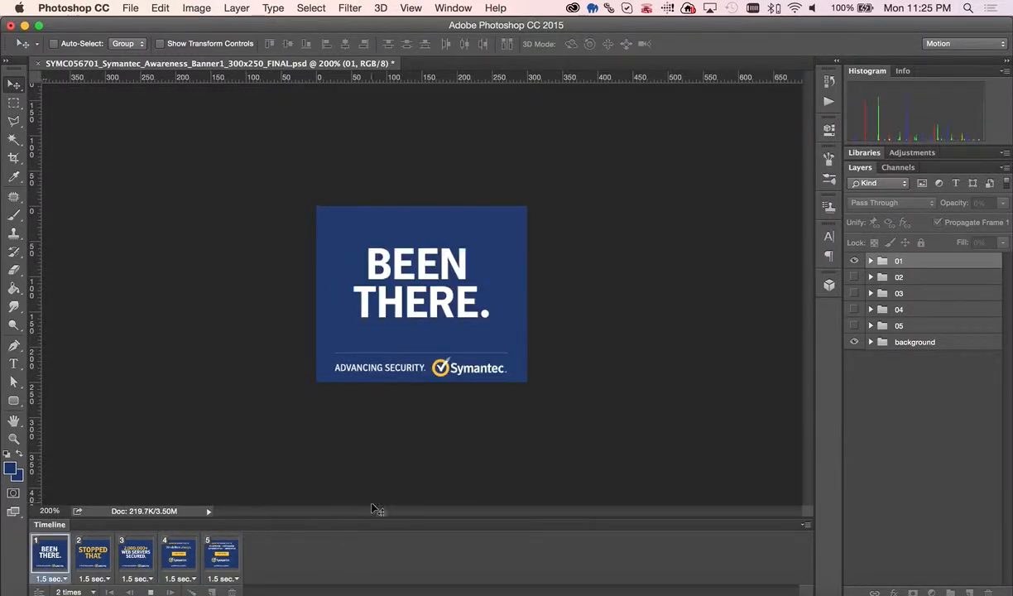
Start a Save for Web (Legacy) export of the banner and set the GIF to 64 colors.
{"action": "left_click", "coordinate": [130, 8]}
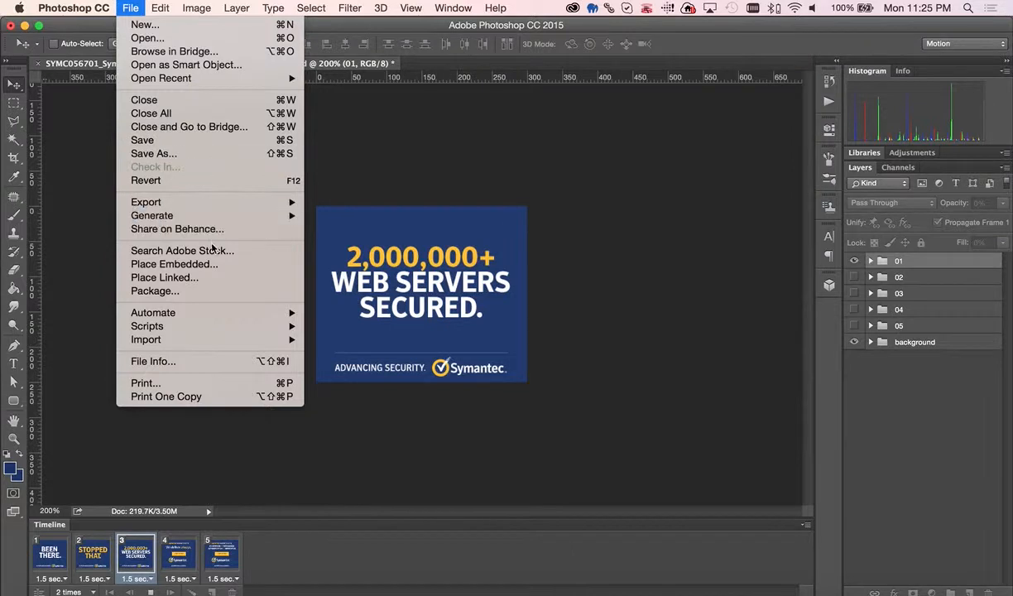
{"action": "mouse_move", "coordinate": [223, 319]}
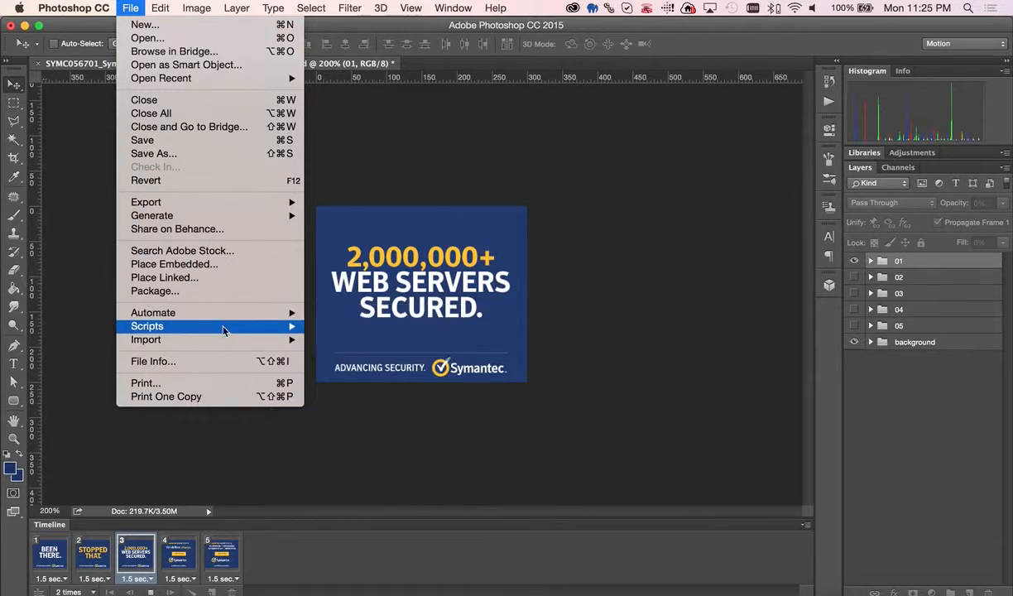
{"action": "mouse_move", "coordinate": [223, 341]}
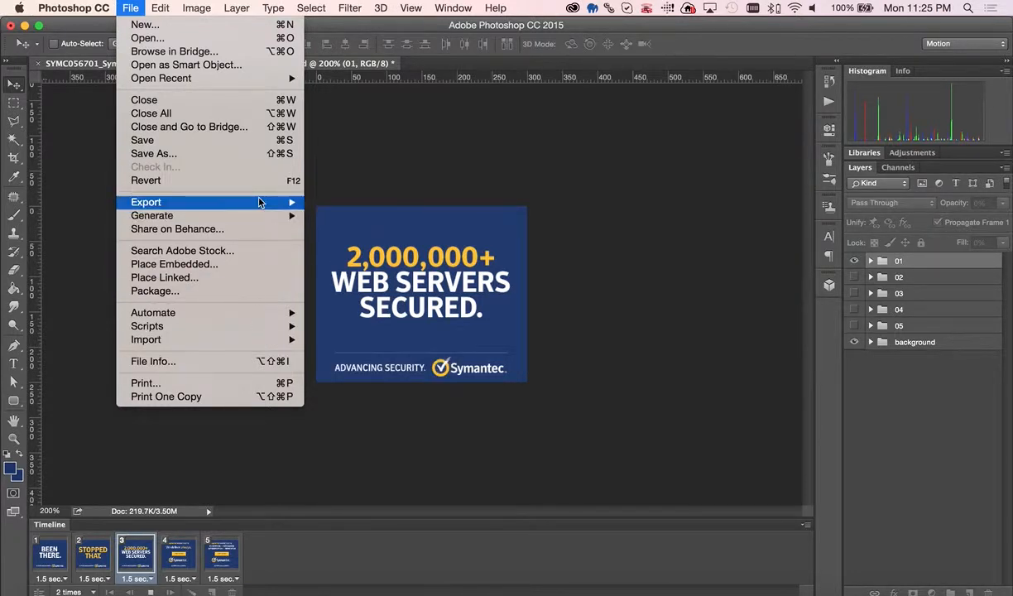
{"action": "mouse_move", "coordinate": [259, 202]}
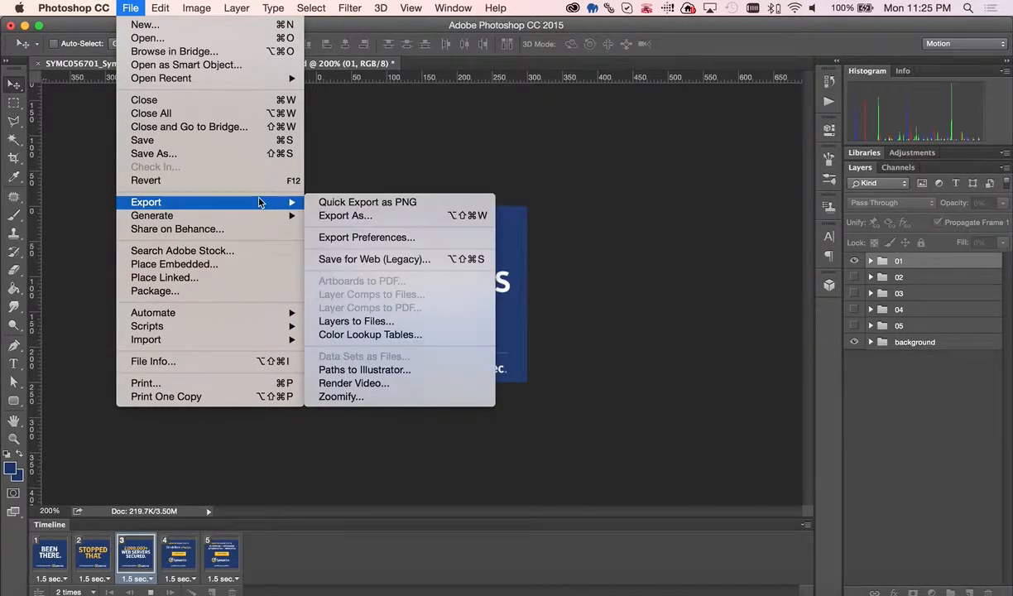
{"action": "left_click", "coordinate": [441, 261]}
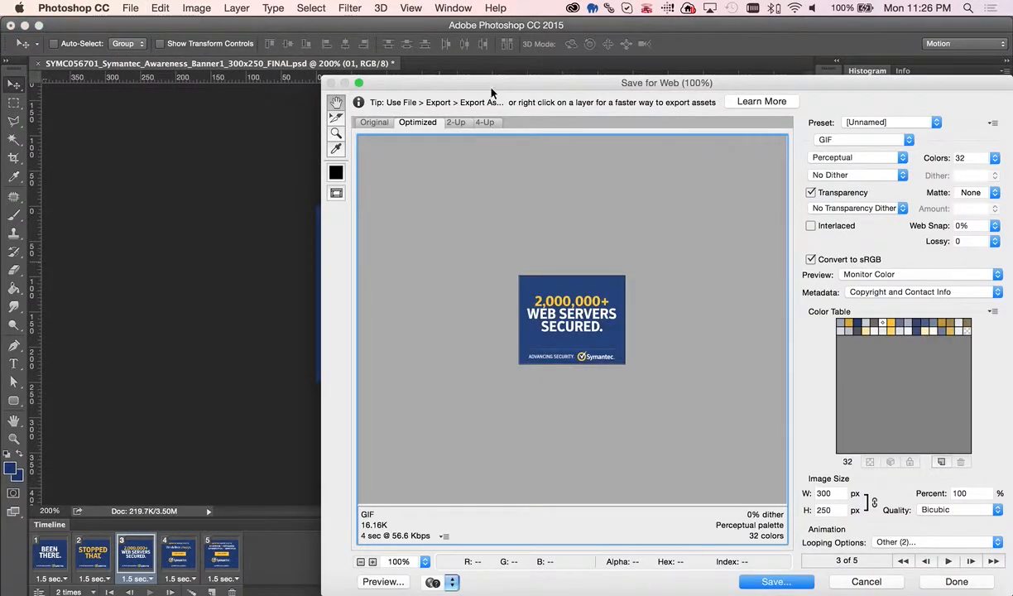
{"action": "left_click_drag", "start_coordinate": [547, 79], "coordinate": [381, 33]}
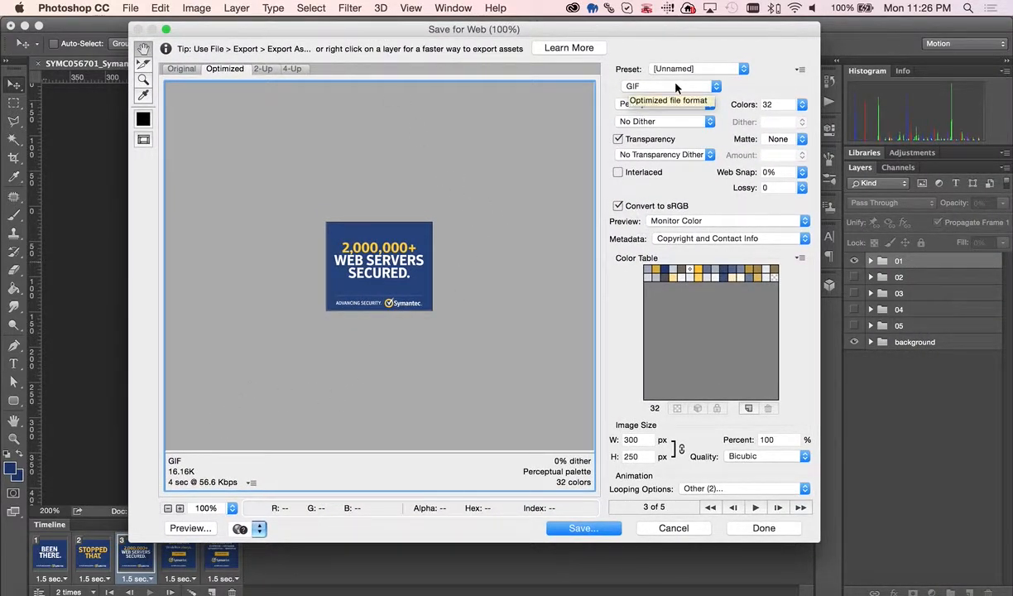
{"action": "left_click", "coordinate": [802, 105]}
{"action": "left_click", "coordinate": [830, 187]}
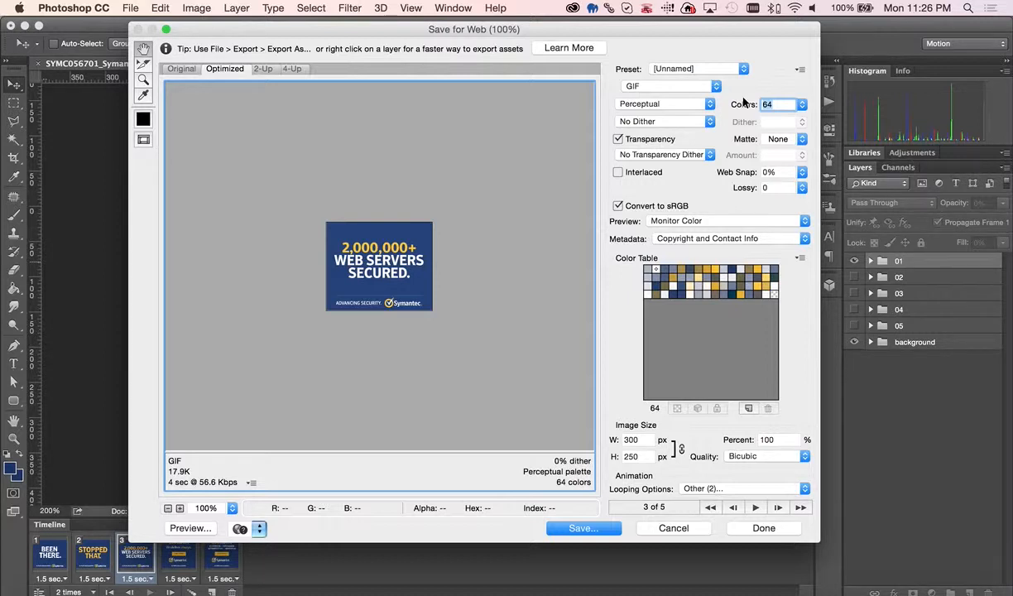
Check the export's looping options and play the animation in the export preview.
{"action": "left_click", "coordinate": [754, 509]}
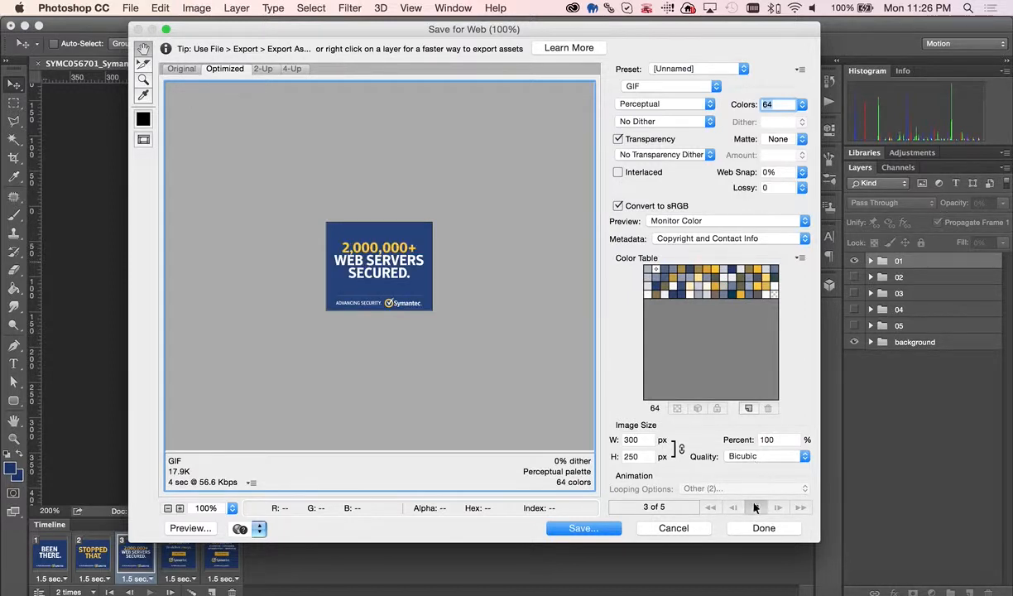
{"action": "left_click", "coordinate": [755, 506]}
{"action": "left_click", "coordinate": [756, 490]}
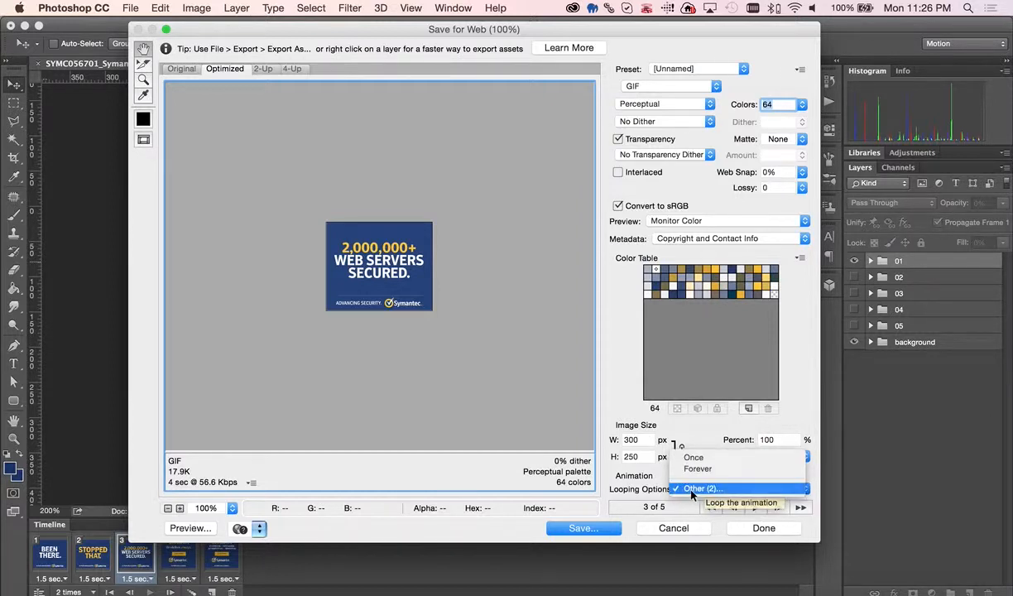
{"action": "left_click", "coordinate": [660, 491]}
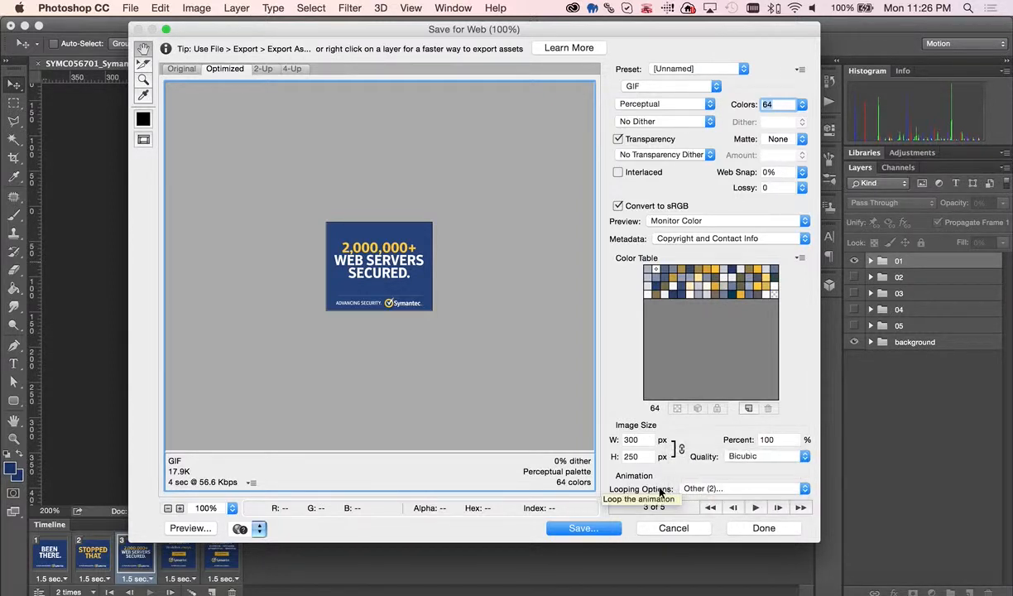
{"action": "left_click", "coordinate": [754, 508]}
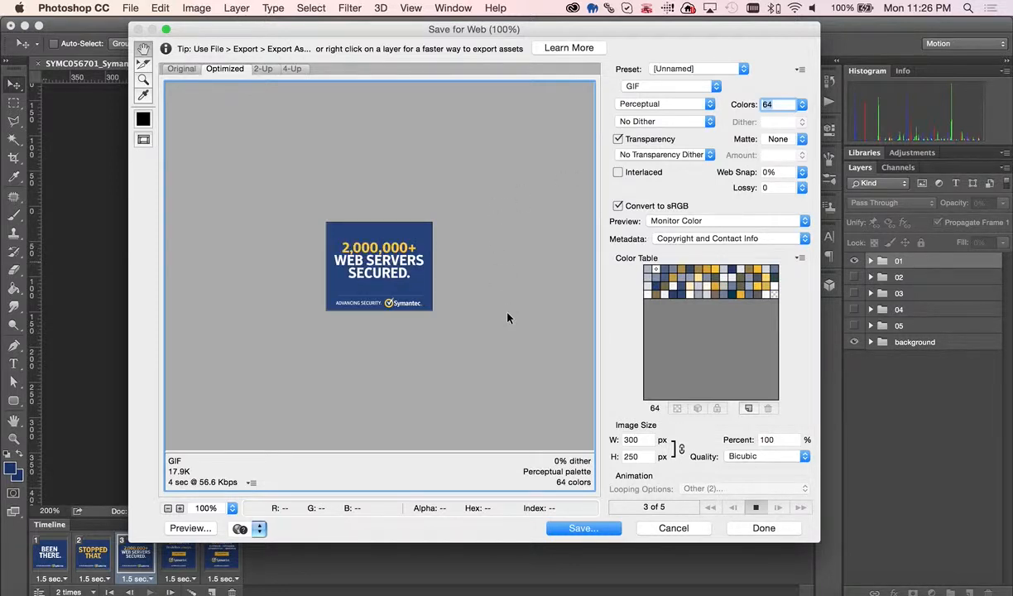
Examine the available color counts, lossy compression, file formats and color reduction algorithms for the GIF export.
{"action": "left_click", "coordinate": [802, 105]}
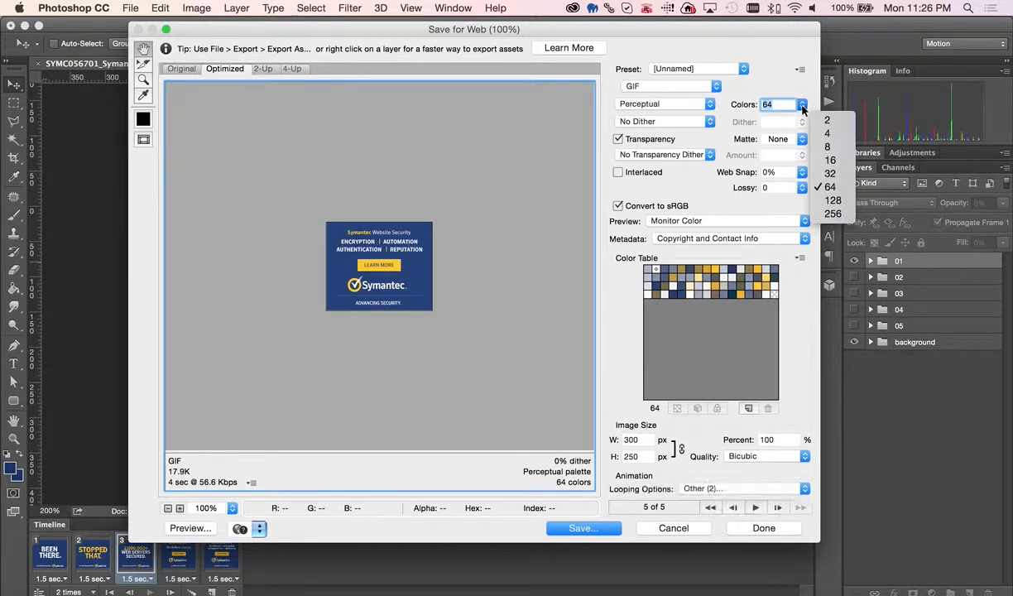
{"action": "left_click", "coordinate": [773, 85]}
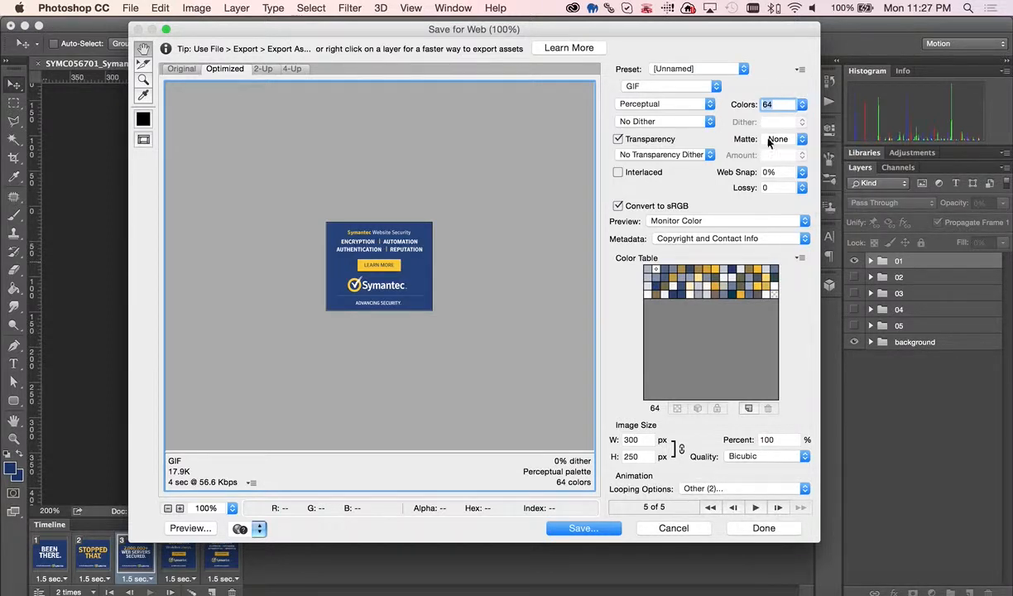
{"action": "left_click", "coordinate": [802, 189]}
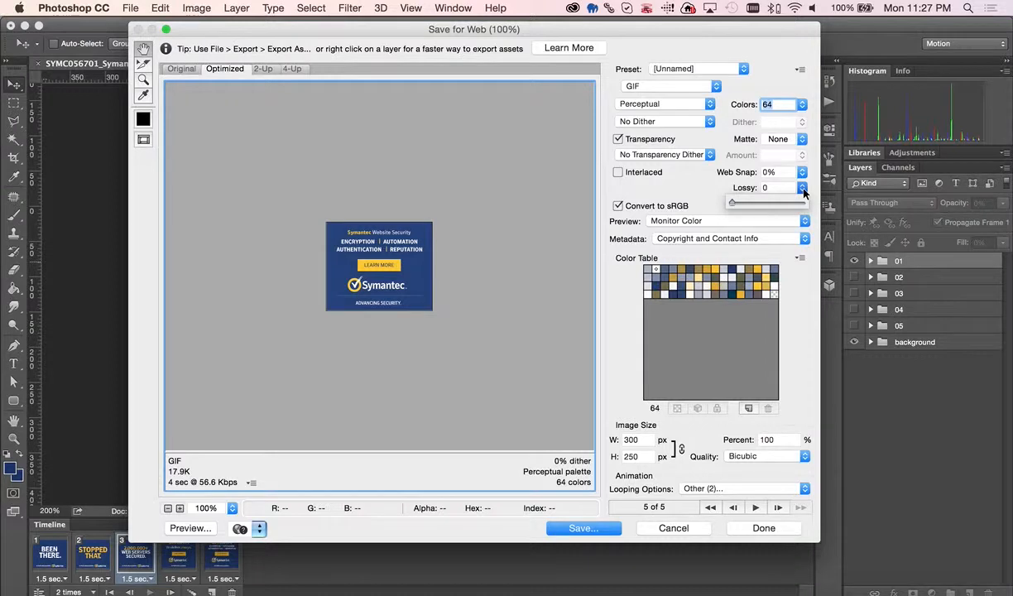
{"action": "left_click", "coordinate": [802, 189]}
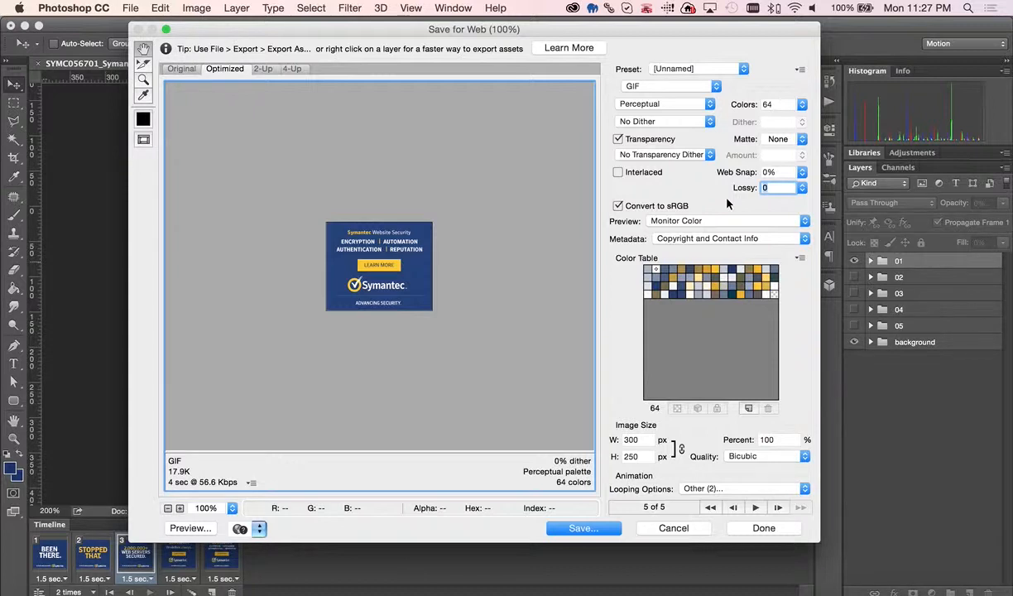
{"action": "left_click", "coordinate": [717, 87]}
{"action": "left_click", "coordinate": [687, 81]}
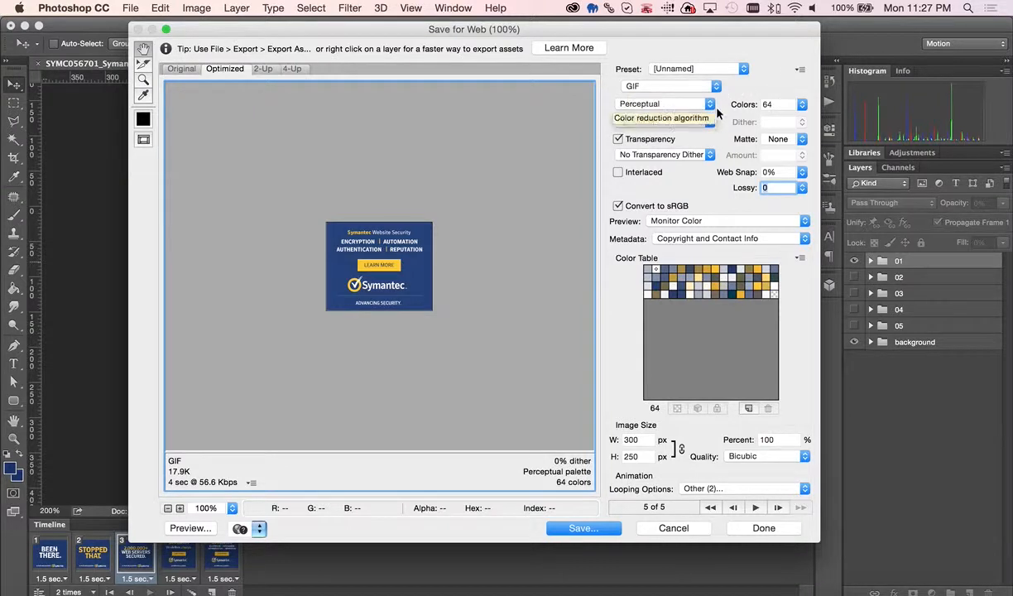
{"action": "left_click", "coordinate": [710, 105]}
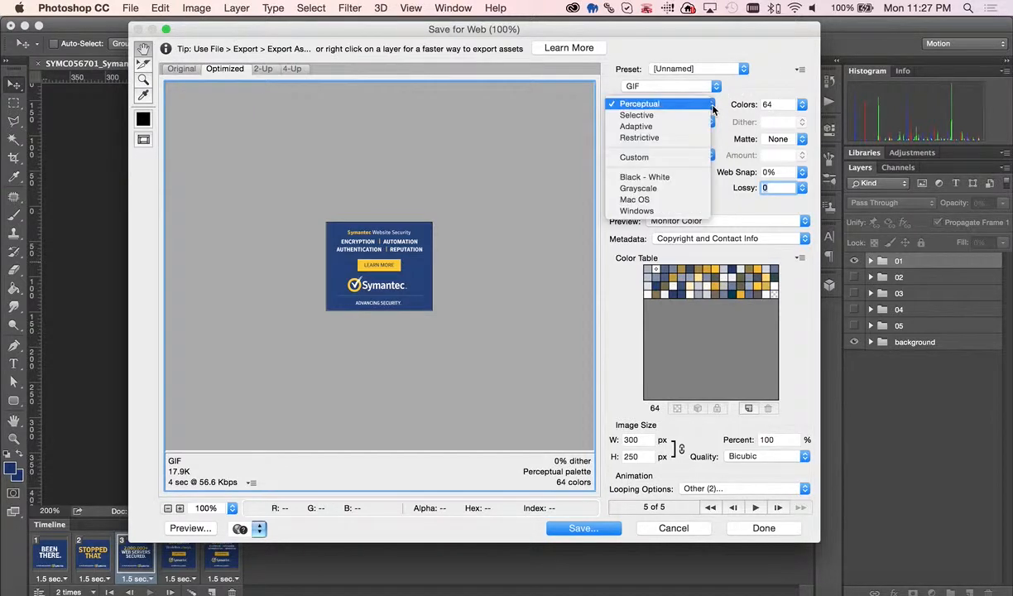
{"action": "left_click", "coordinate": [732, 203]}
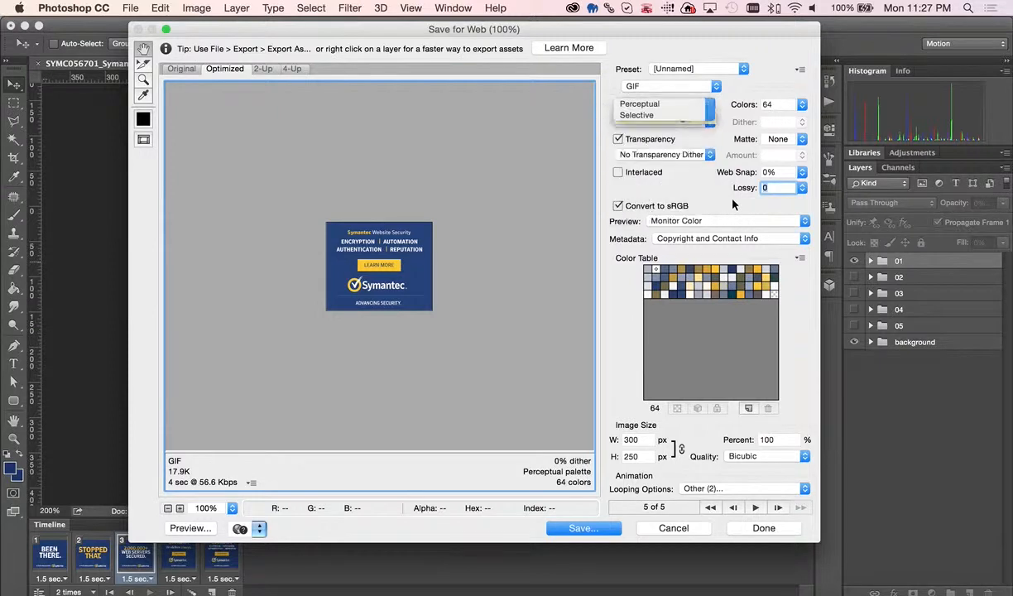
Turn off transparency for the GIF and save the optimized image to the Downloads folder under its suggested file name.
{"action": "left_click", "coordinate": [632, 139]}
{"action": "left_click", "coordinate": [632, 139]}
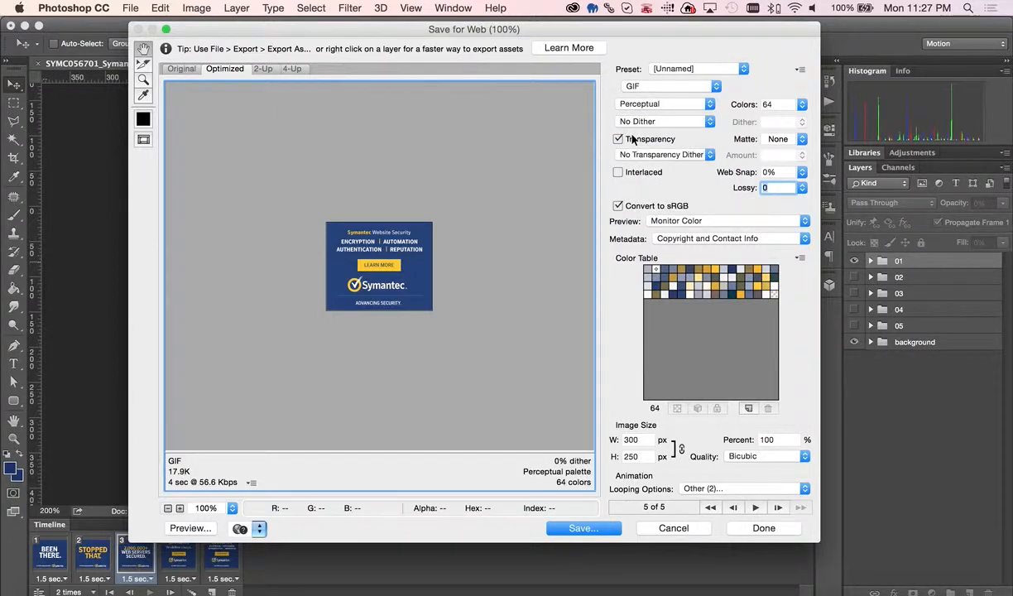
{"action": "left_click", "coordinate": [632, 139]}
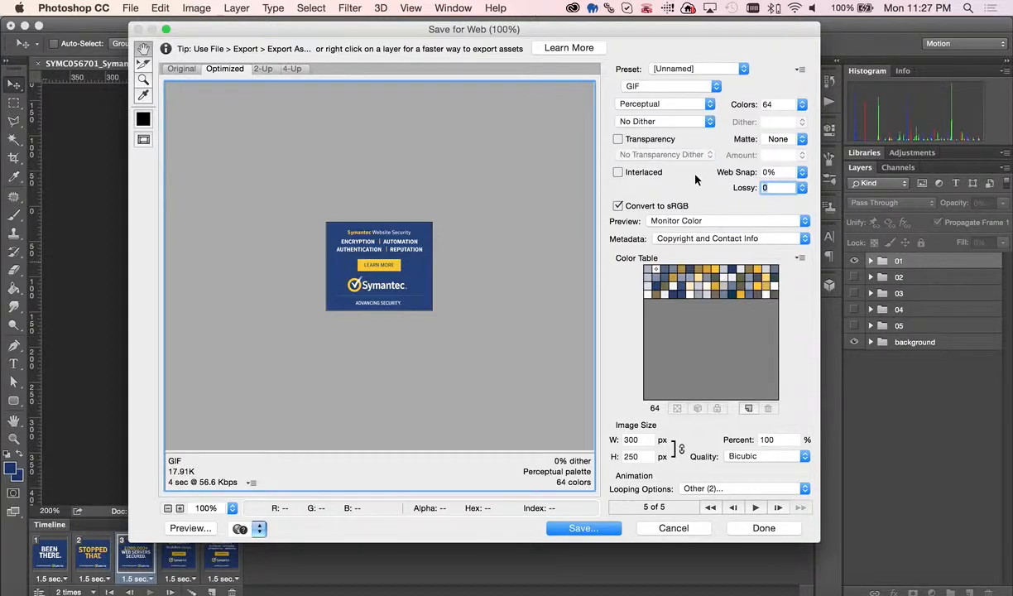
{"action": "left_click", "coordinate": [641, 174]}
{"action": "left_click", "coordinate": [583, 527]}
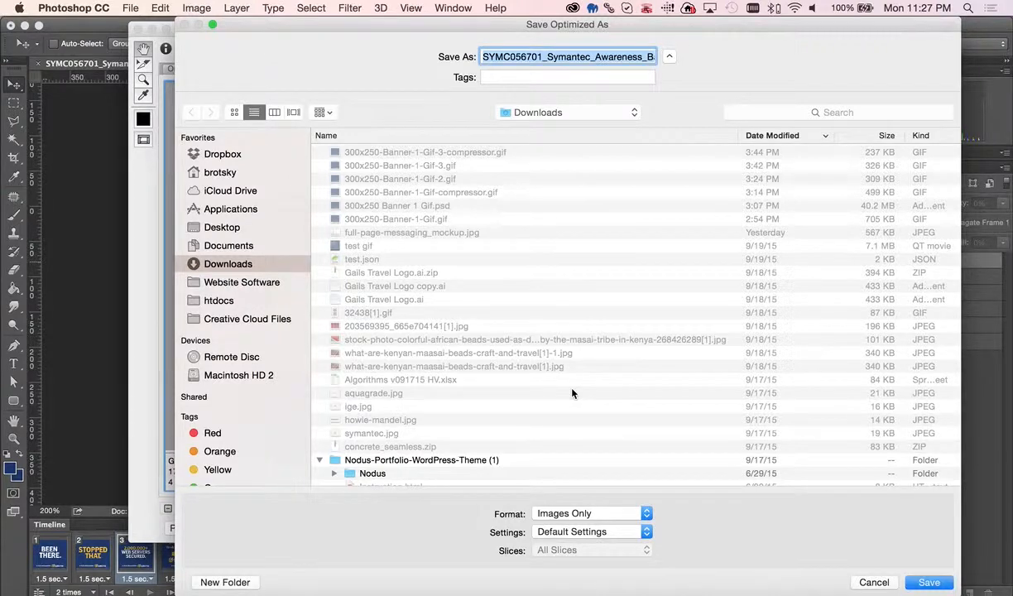
{"action": "key", "text": "Return"}
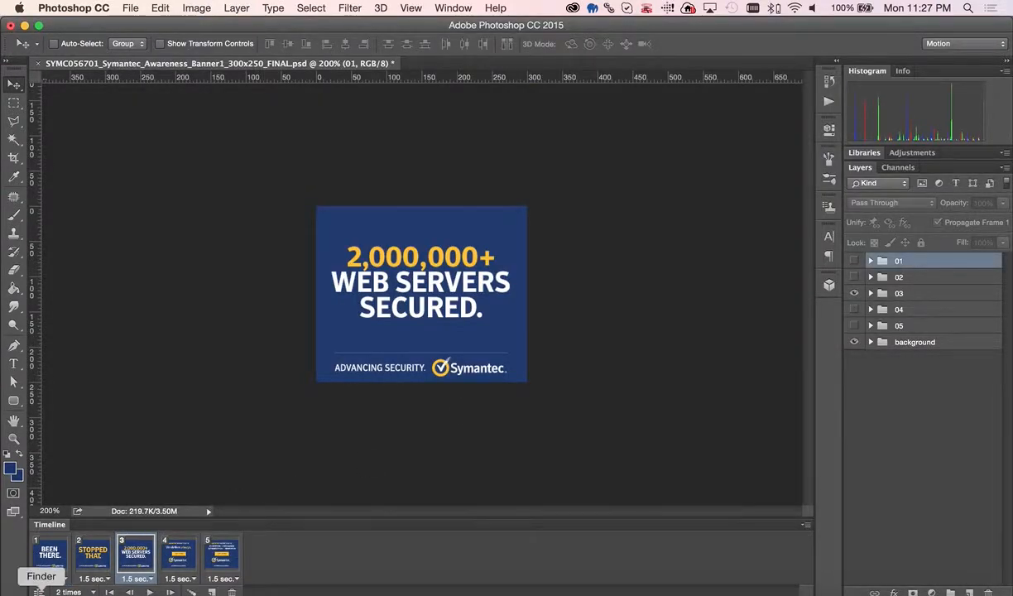
Switch to Finder, close the Skype window covering the screen, and open the Downloads folder.
{"action": "left_click", "coordinate": [42, 593]}
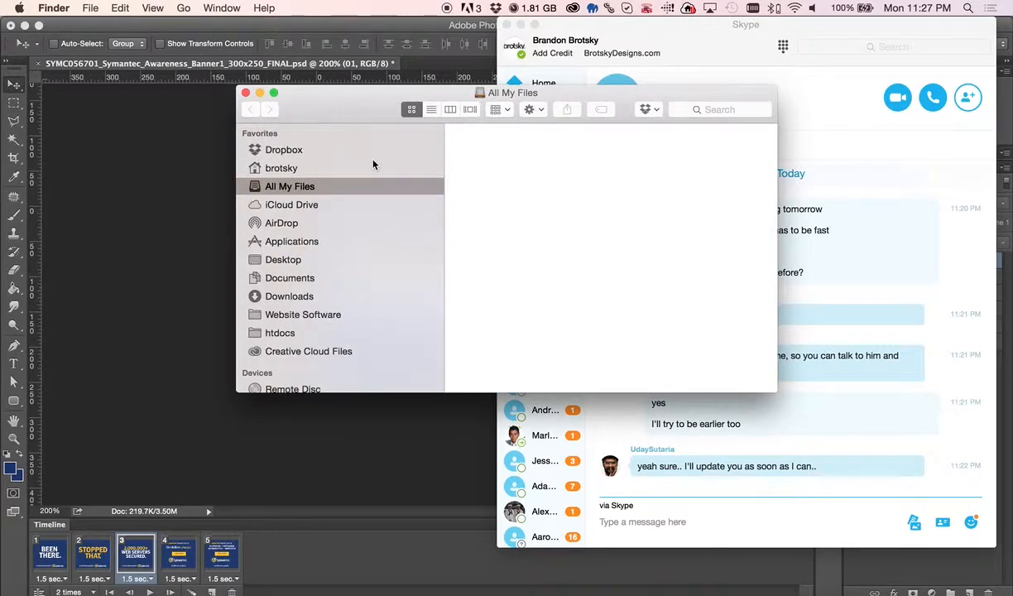
{"action": "left_click", "coordinate": [508, 25]}
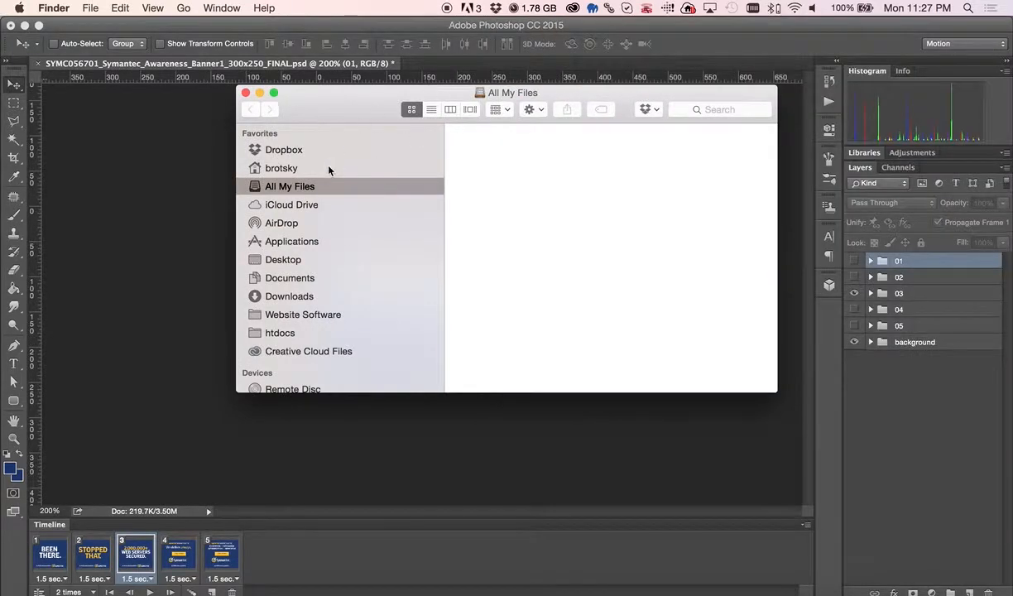
{"action": "left_click", "coordinate": [302, 296]}
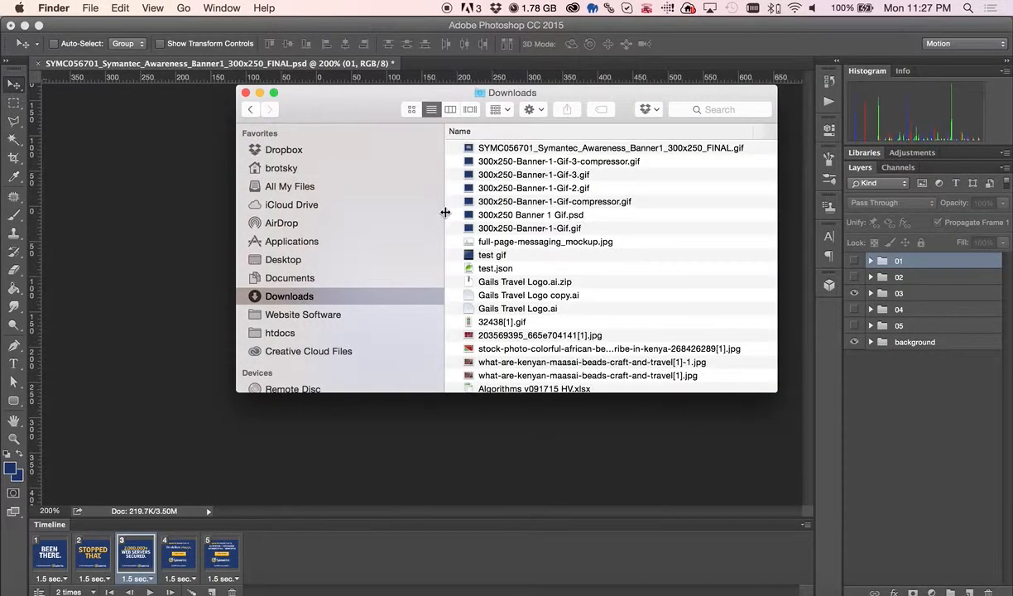
Preview SYMC056701_Symantec_Awareness_Banner1_300x250_FINAL.gif with Quick Look over the file list and replay its animation from the start.
{"action": "left_click", "coordinate": [502, 147]}
{"action": "key", "text": "space"}
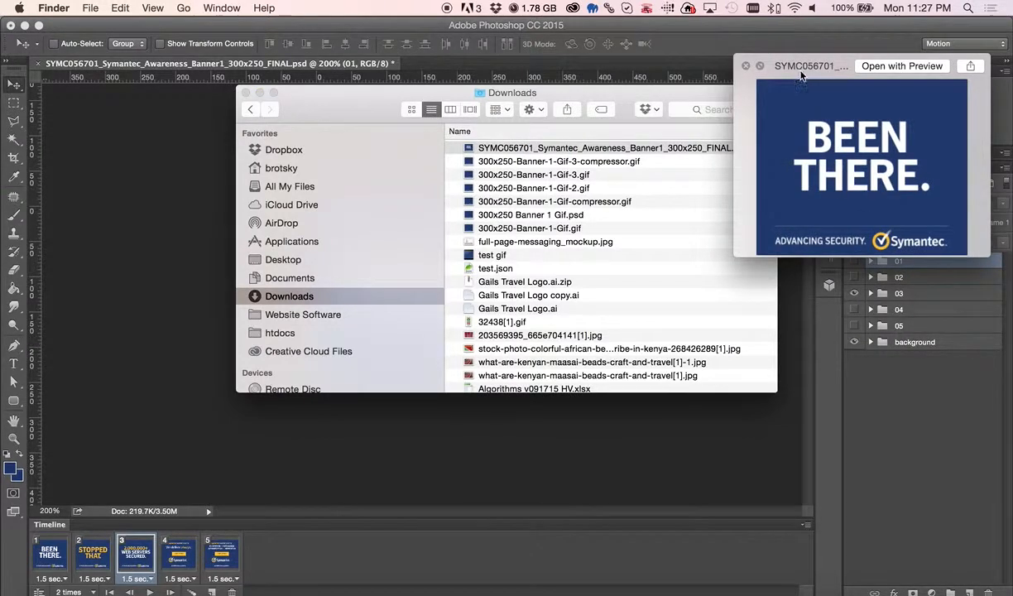
{"action": "left_click_drag", "start_coordinate": [803, 69], "coordinate": [532, 121]}
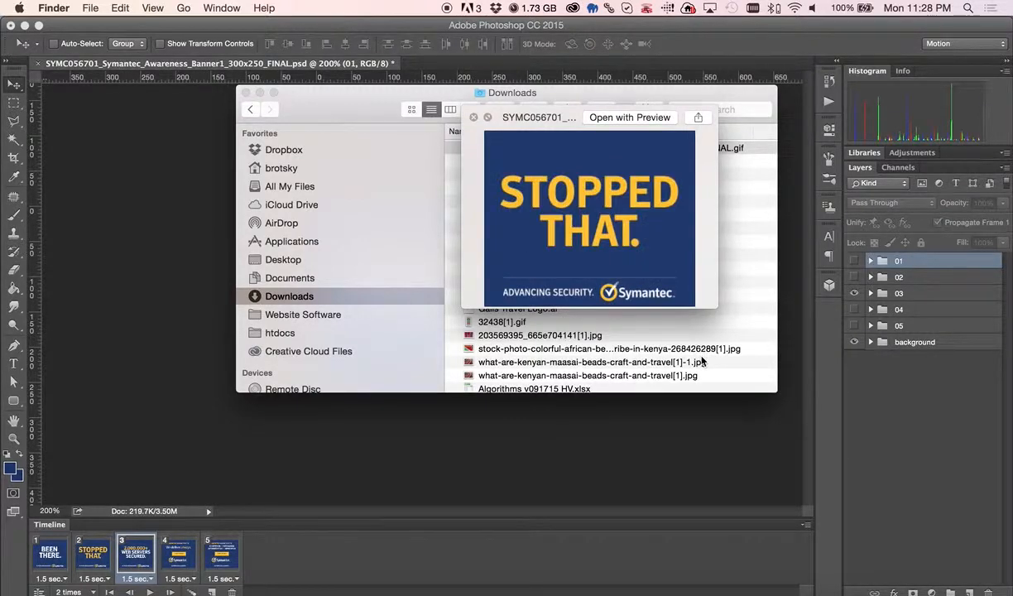
{"action": "key", "text": "space"}
{"action": "key", "text": "space"}
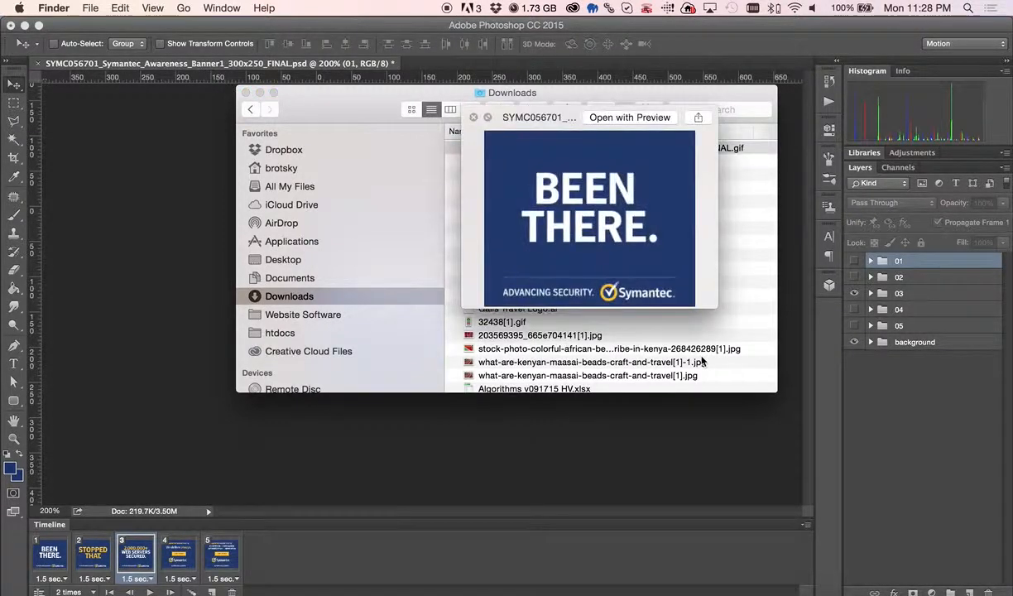